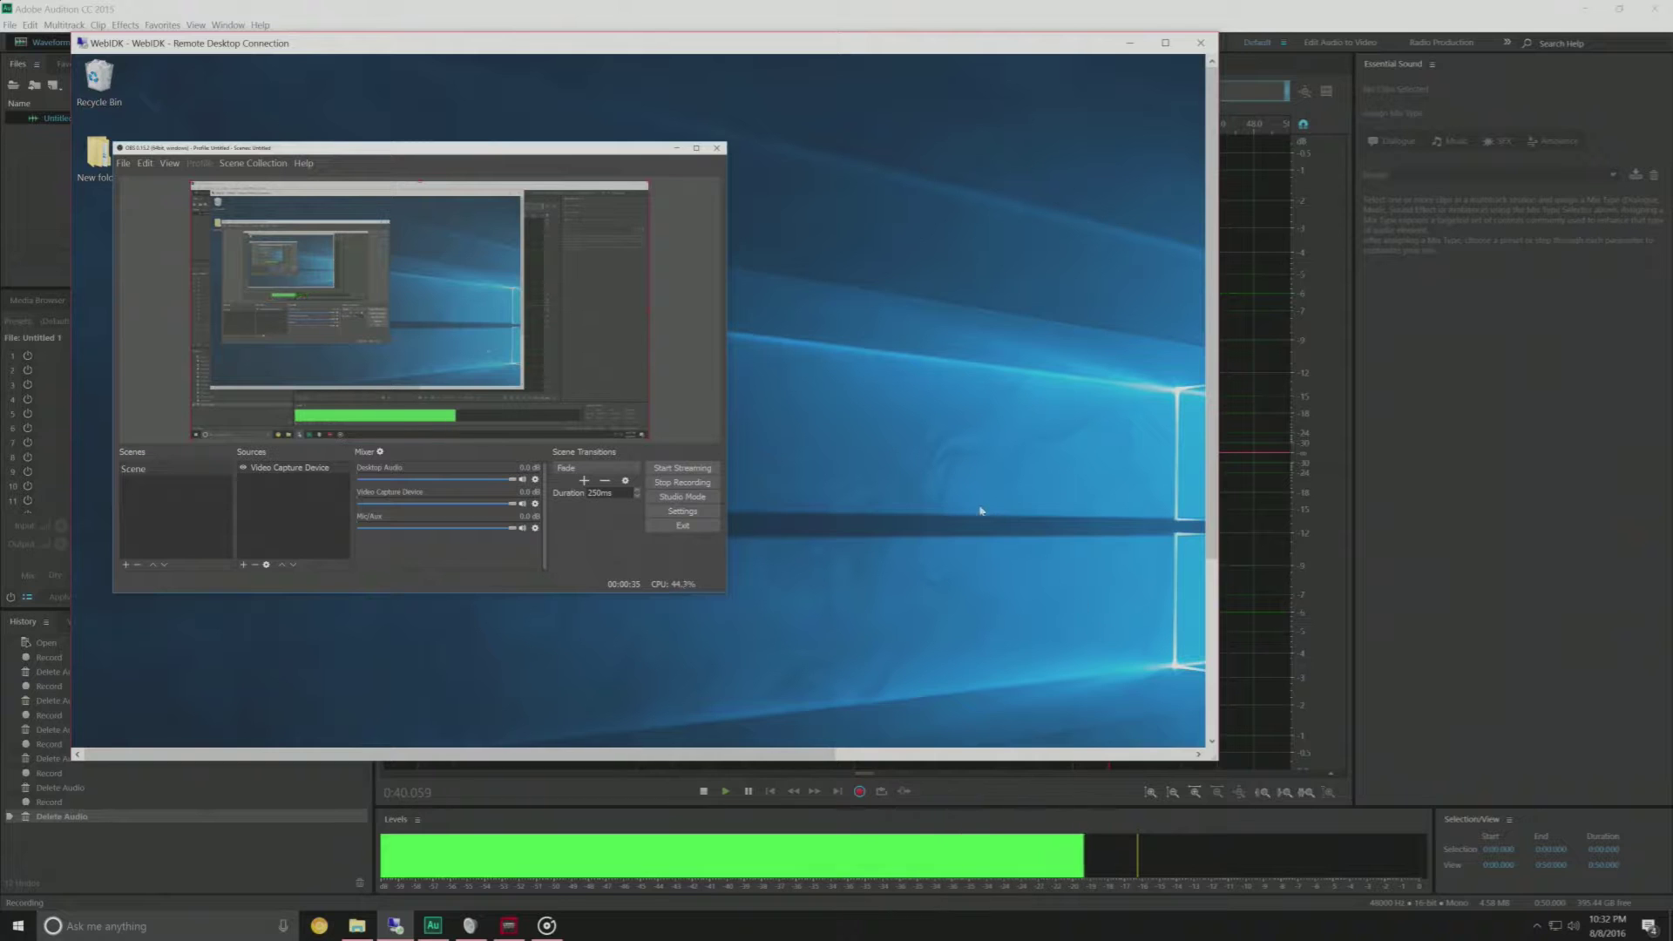
# - Minimize Adobe Audition to reveal the Remote Desktop session running OBS Studio
pyautogui.click(1578, 8)
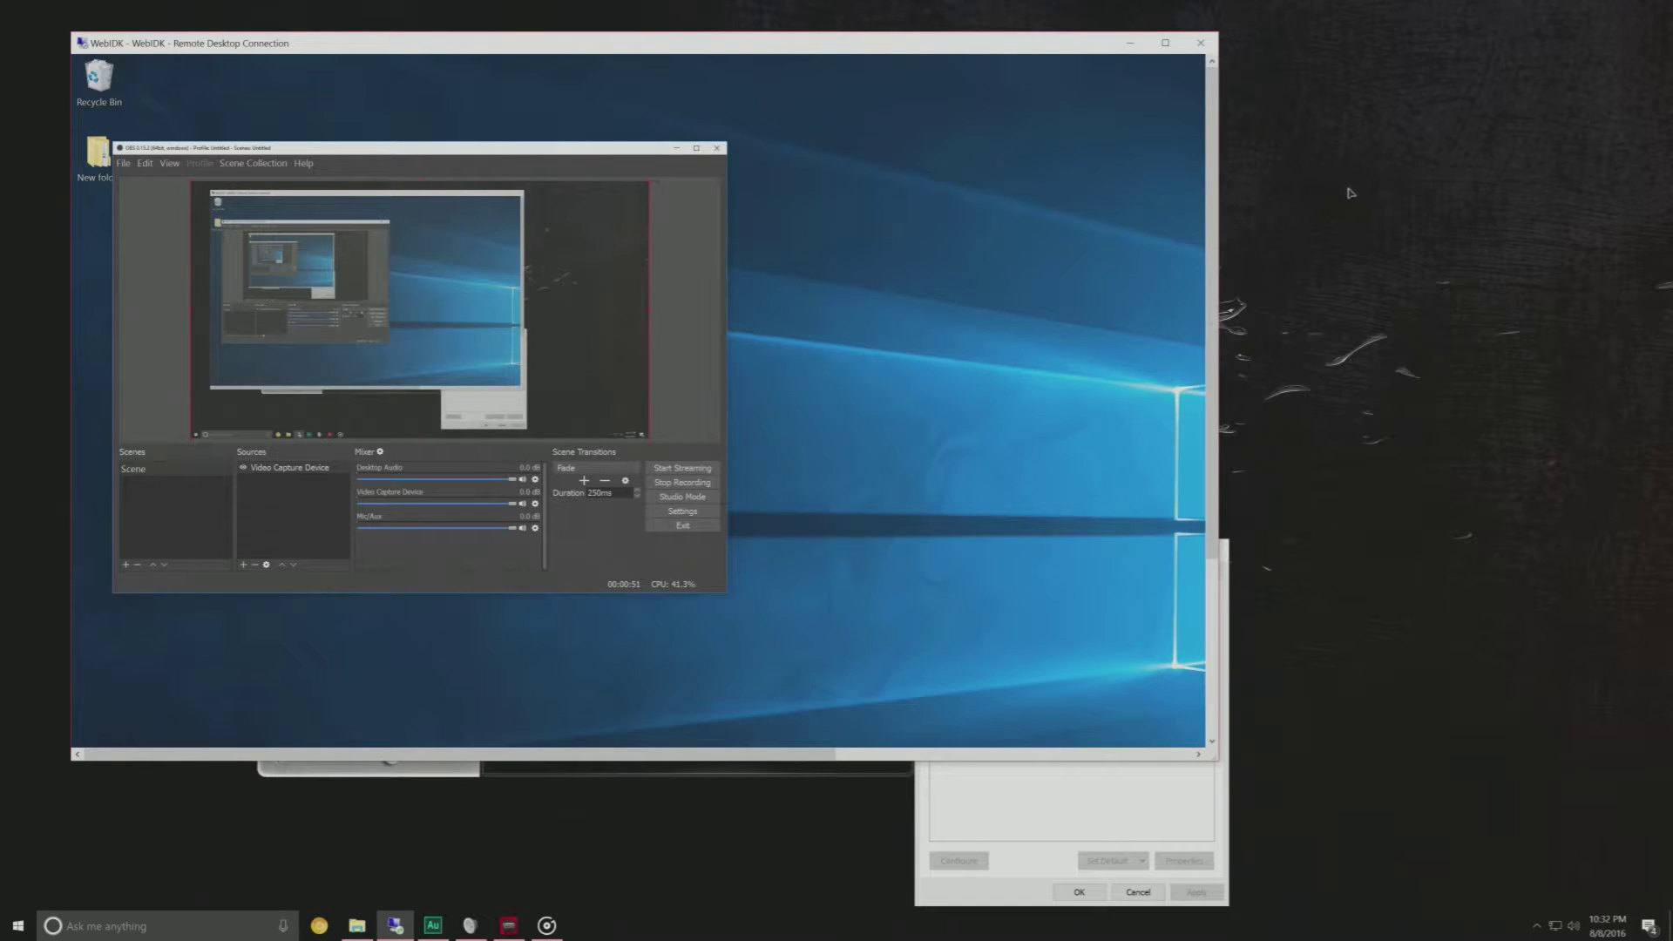
pyautogui.click(1296, 186)
pyautogui.rightClick(1296, 186)
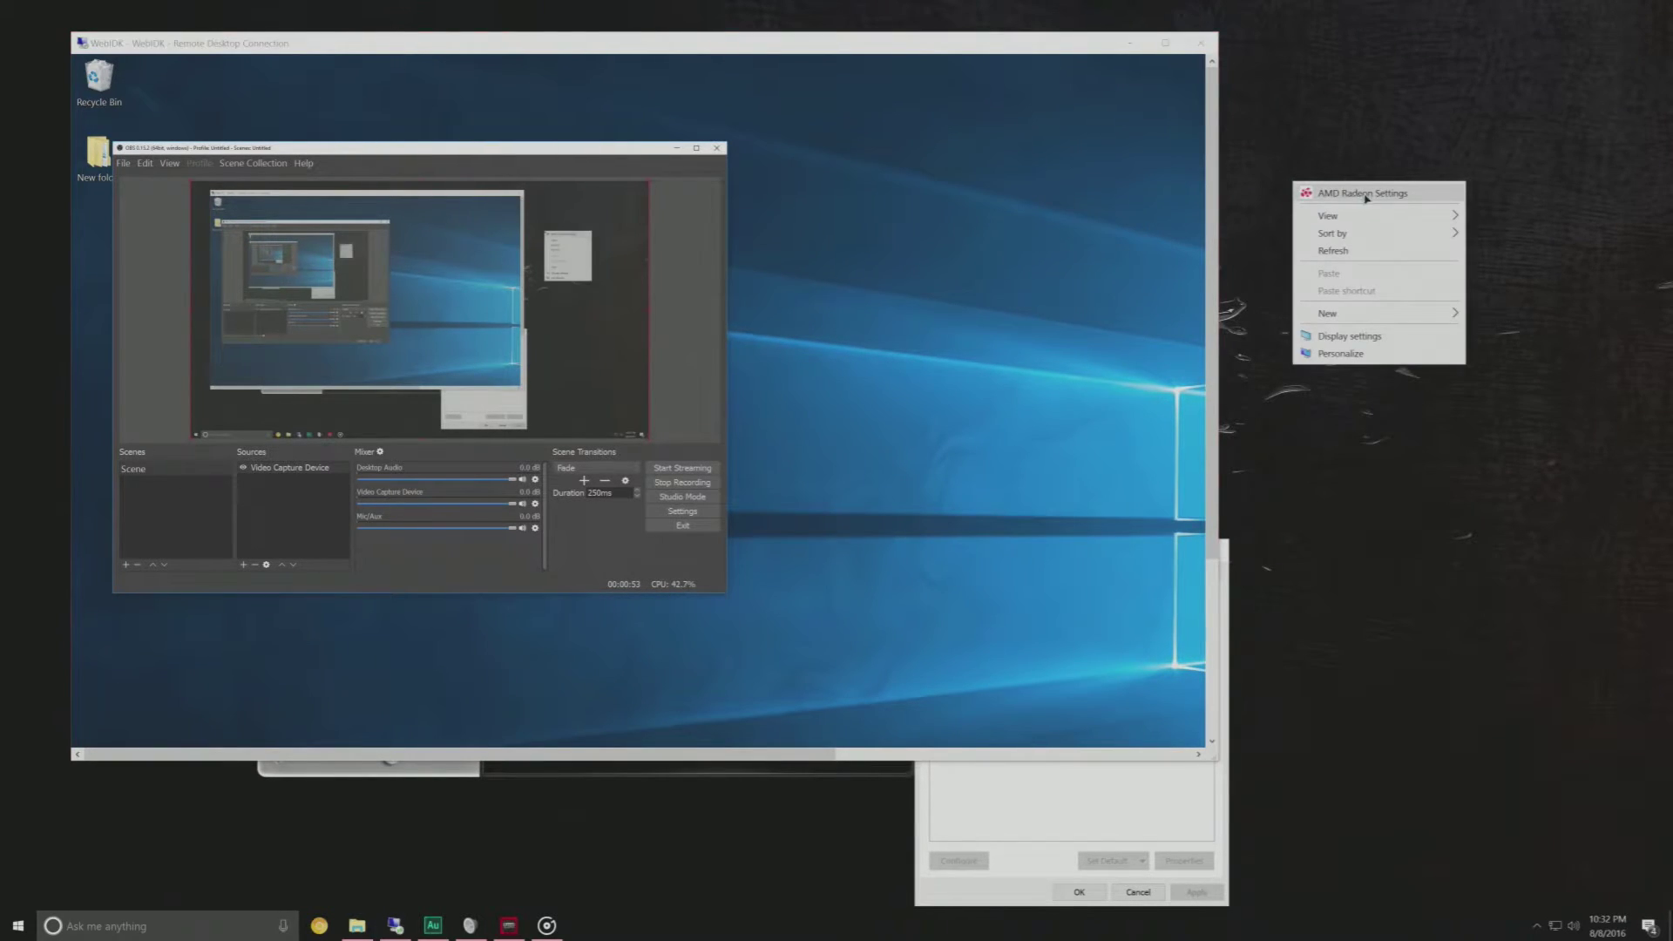
pyautogui.click(1372, 194)
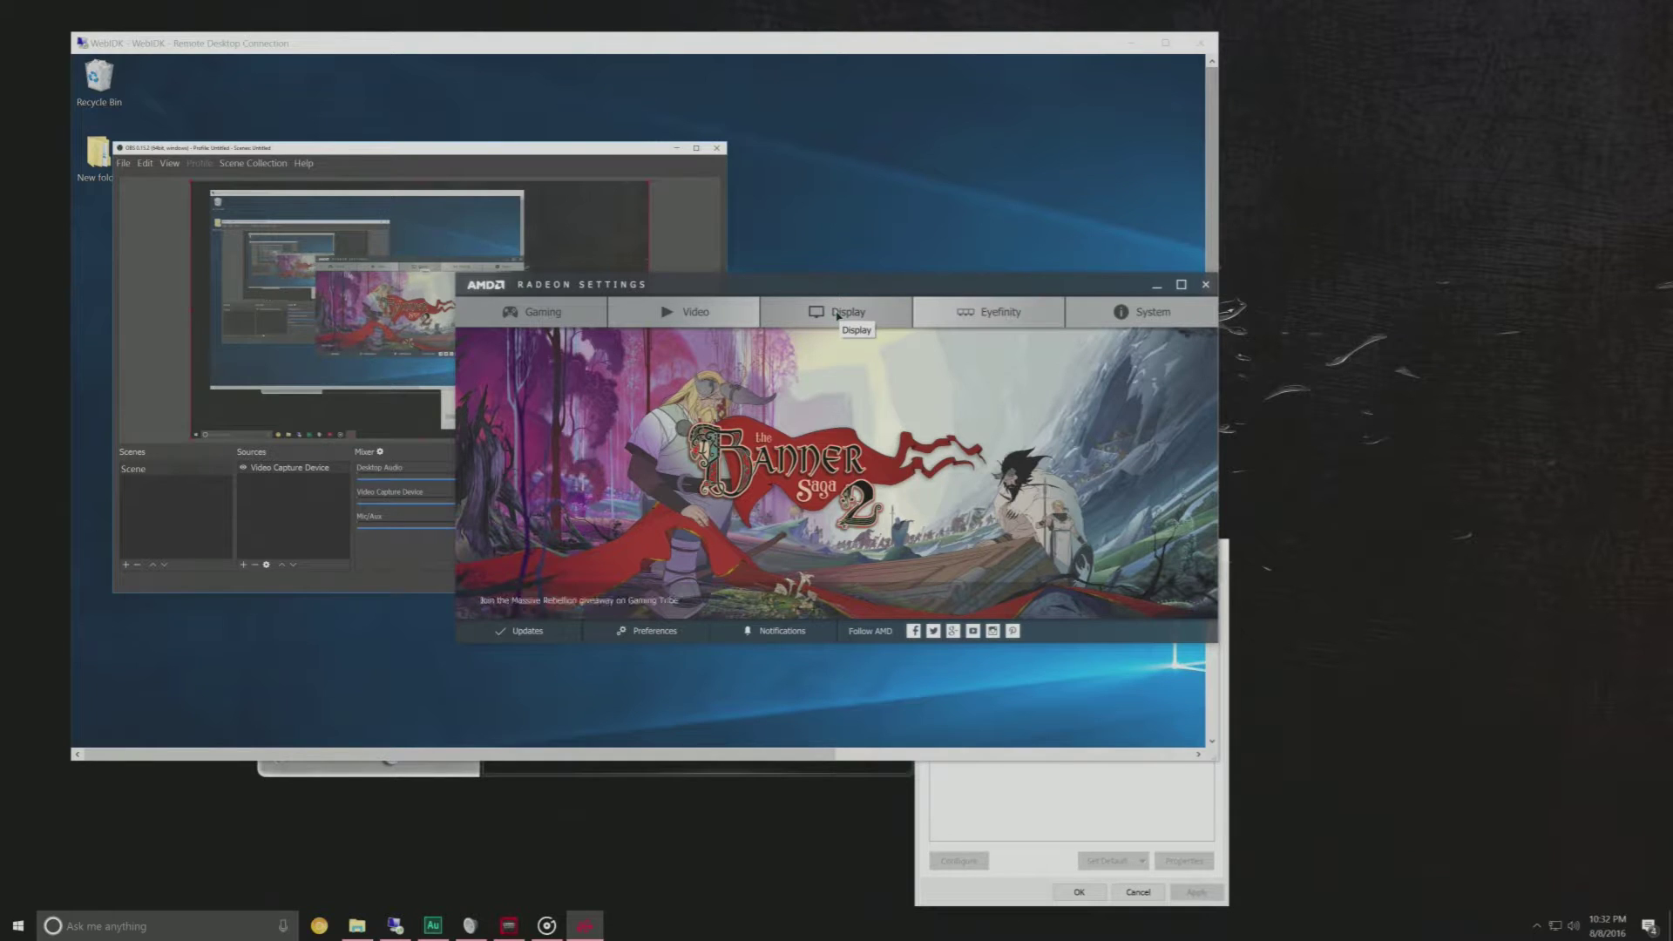
pyautogui.click(838, 313)
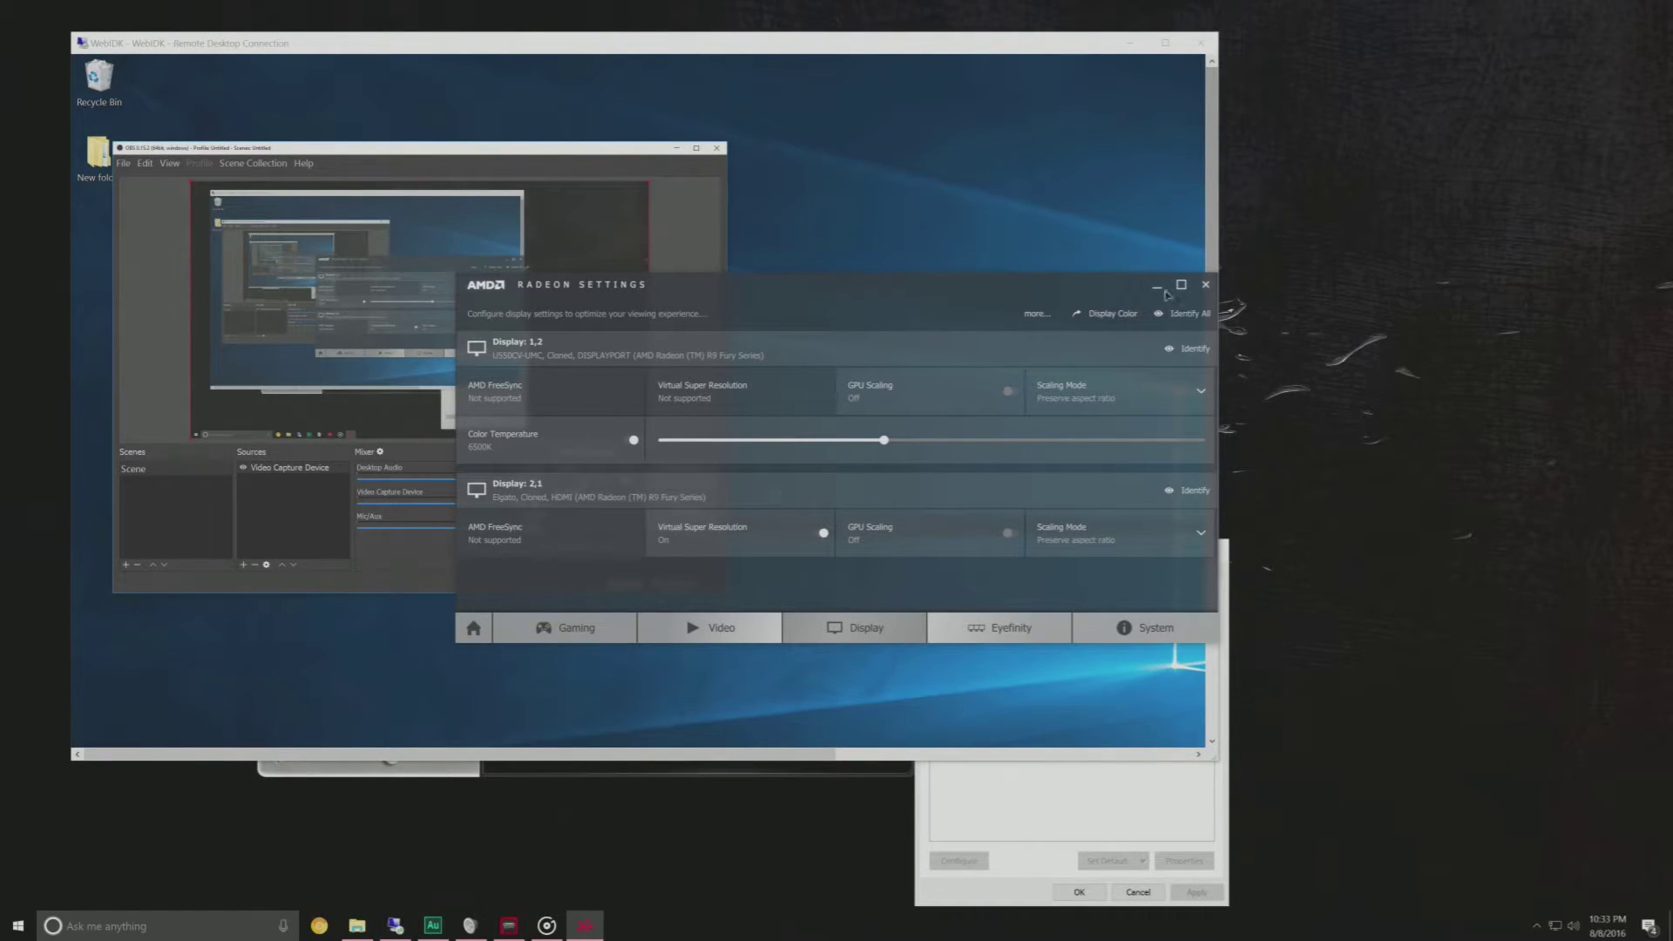
pyautogui.click(1205, 284)
# - Set the duplicated displays to the 3840 × 2160, 60 Hz mode in the display adapter properties
pyautogui.rightClick(1307, 171)
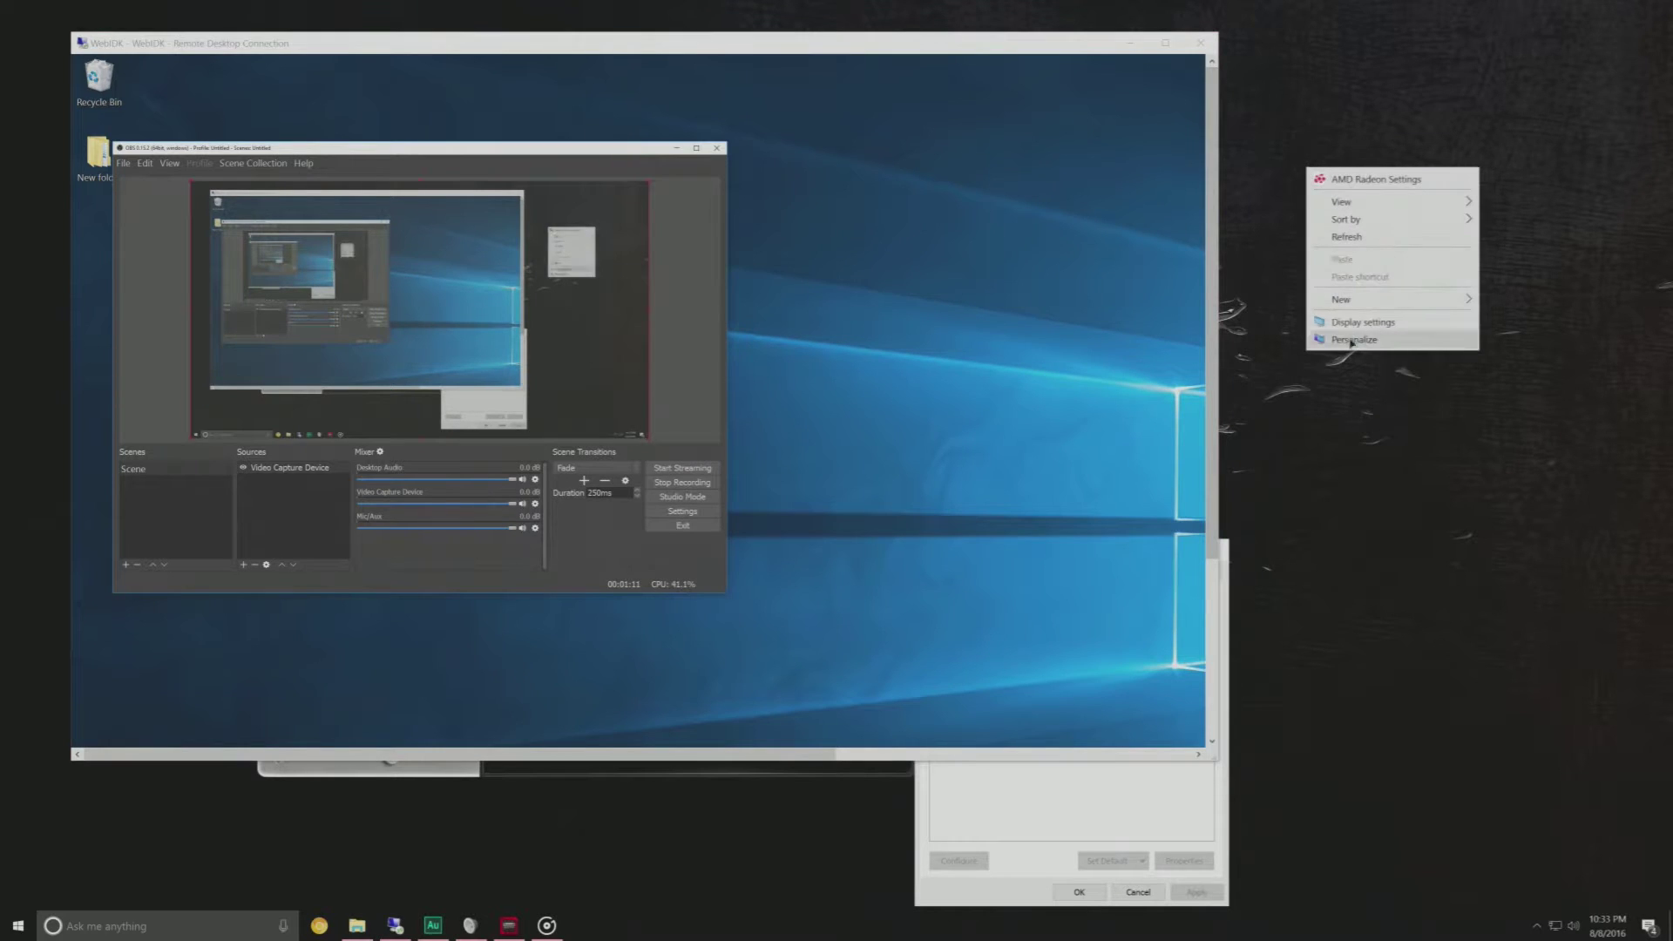
pyautogui.click(1325, 322)
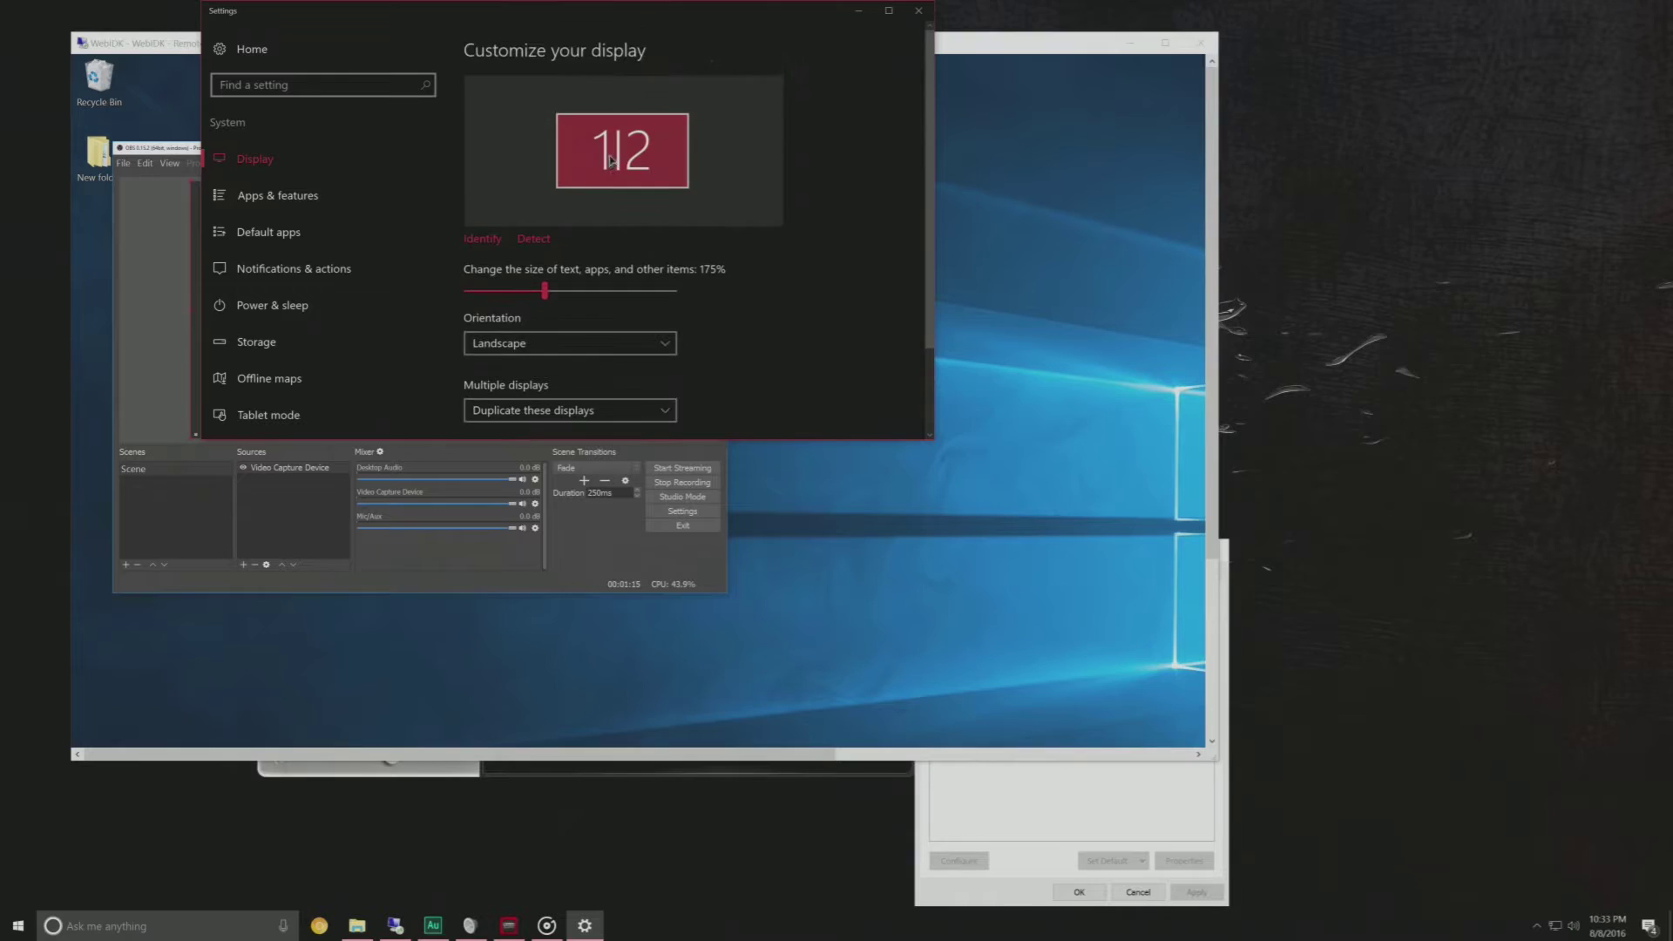
pyautogui.scroll(-2, 615, 296)
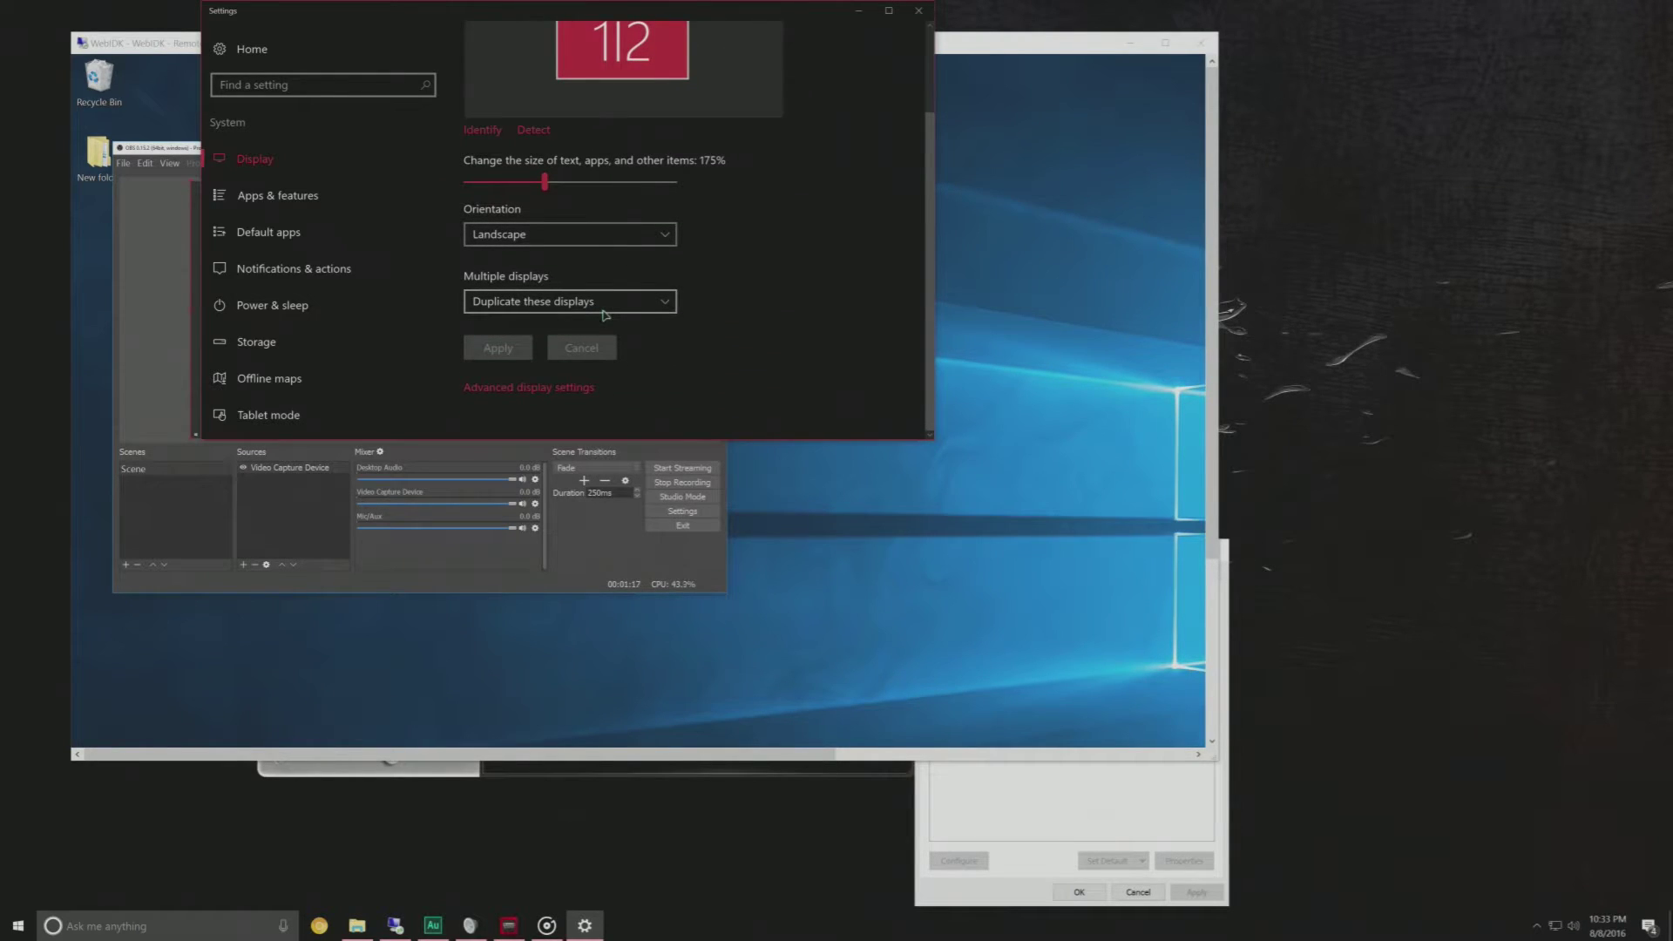
pyautogui.click(536, 388)
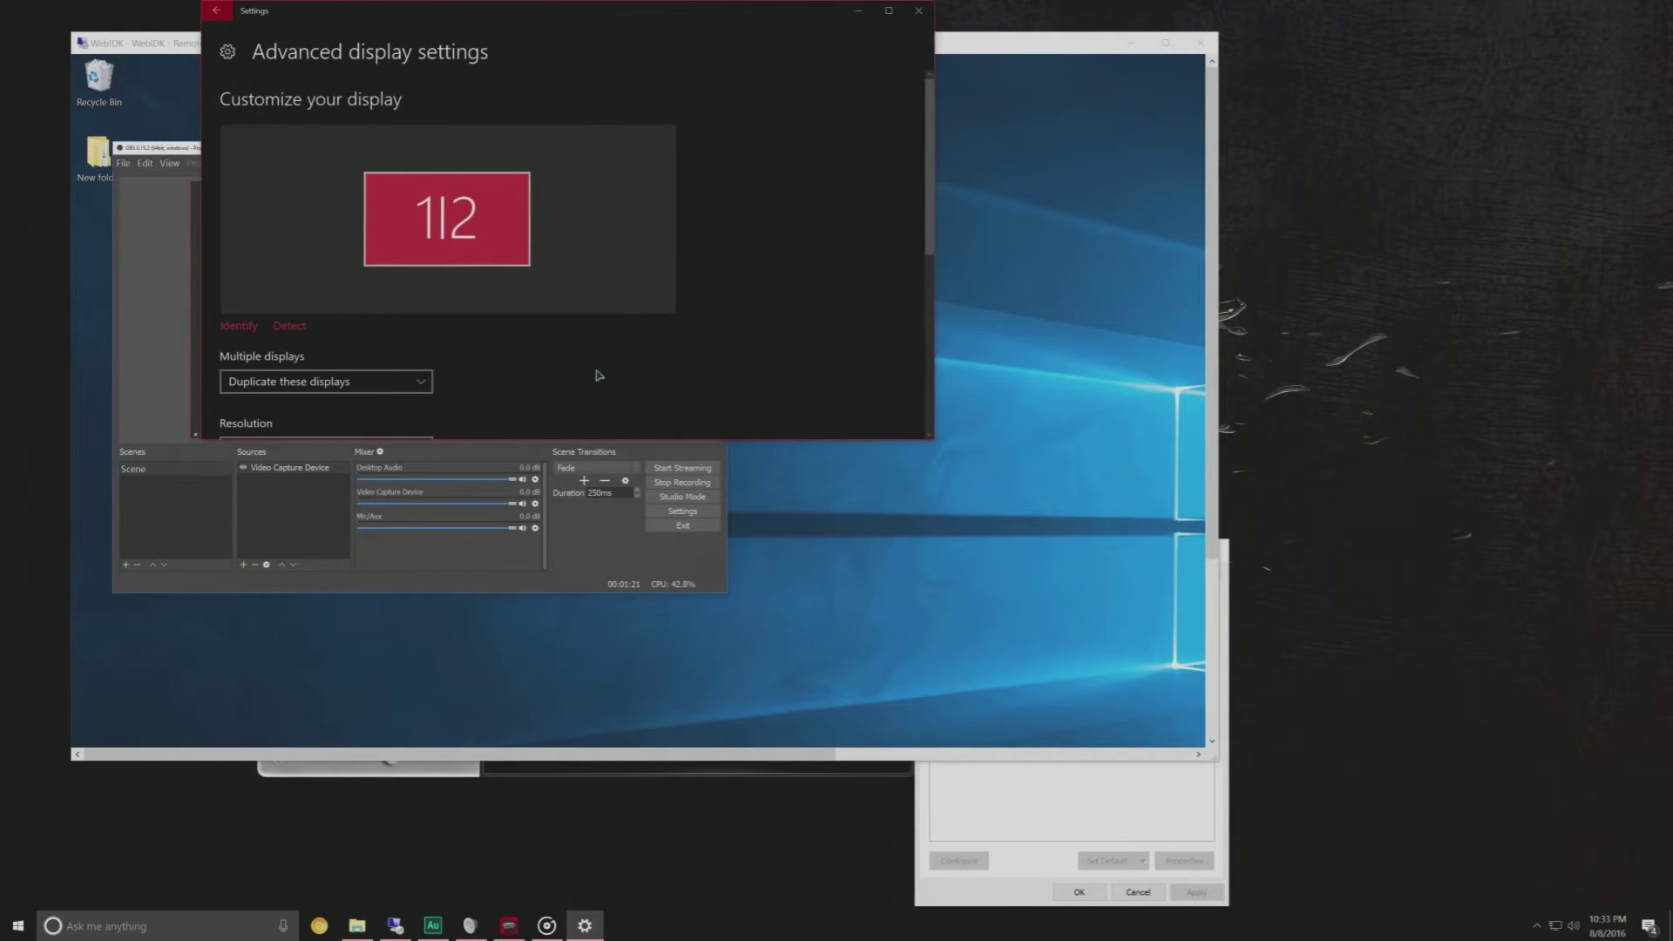
pyautogui.scroll(-1, 599, 367)
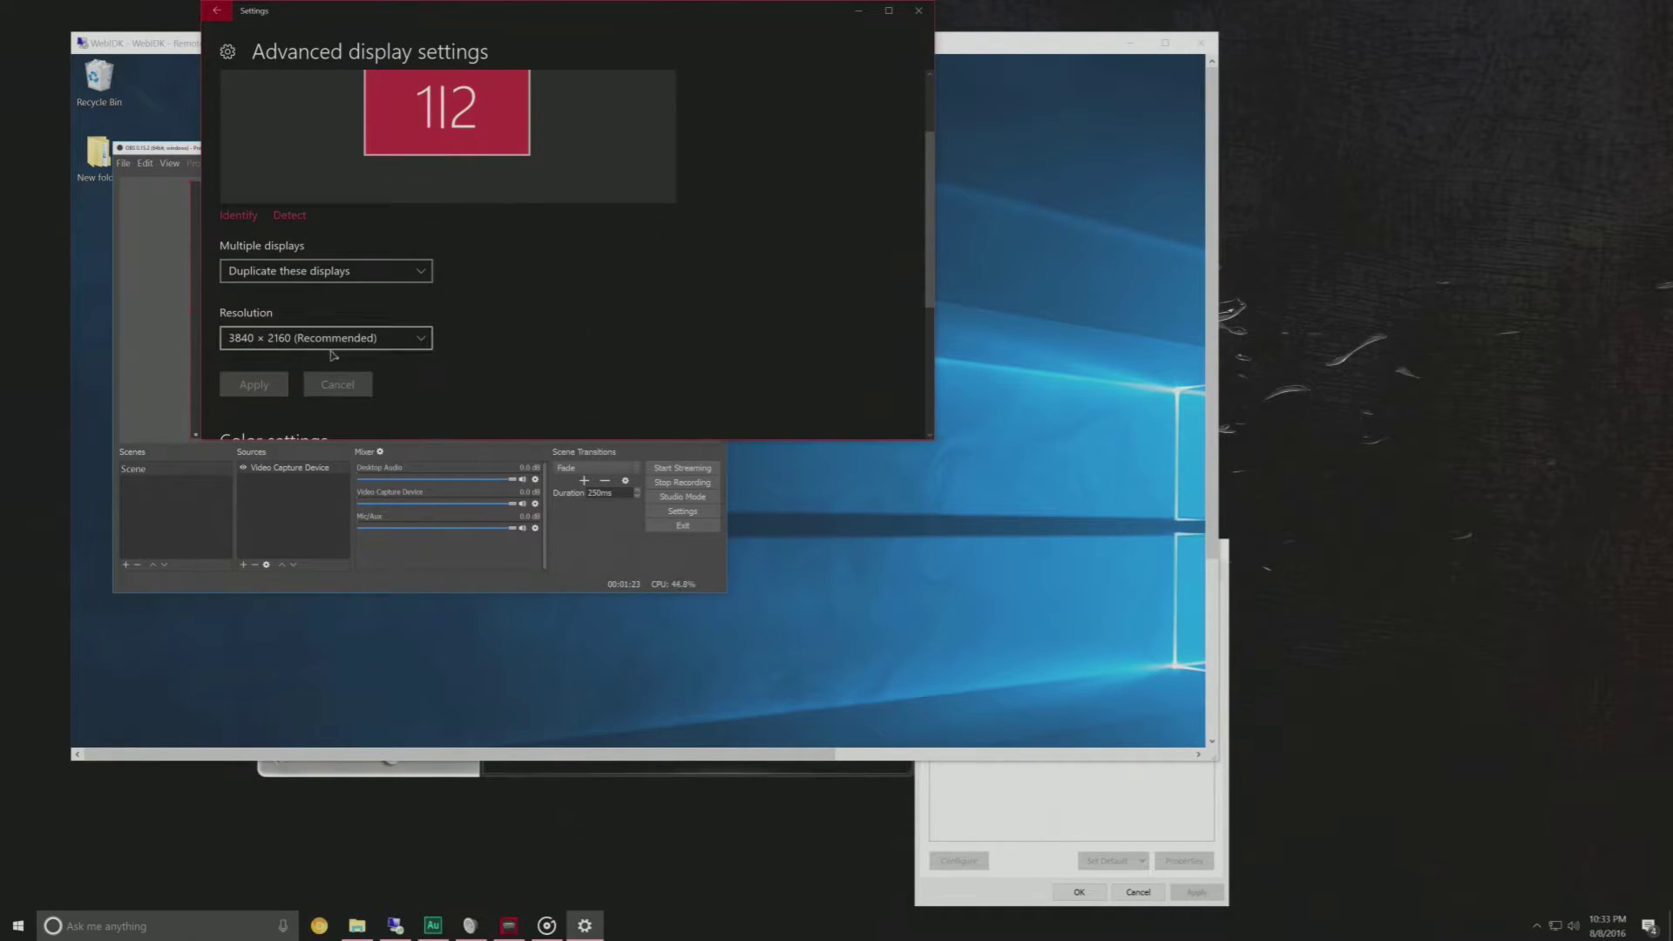
pyautogui.scroll(-5, 314, 340)
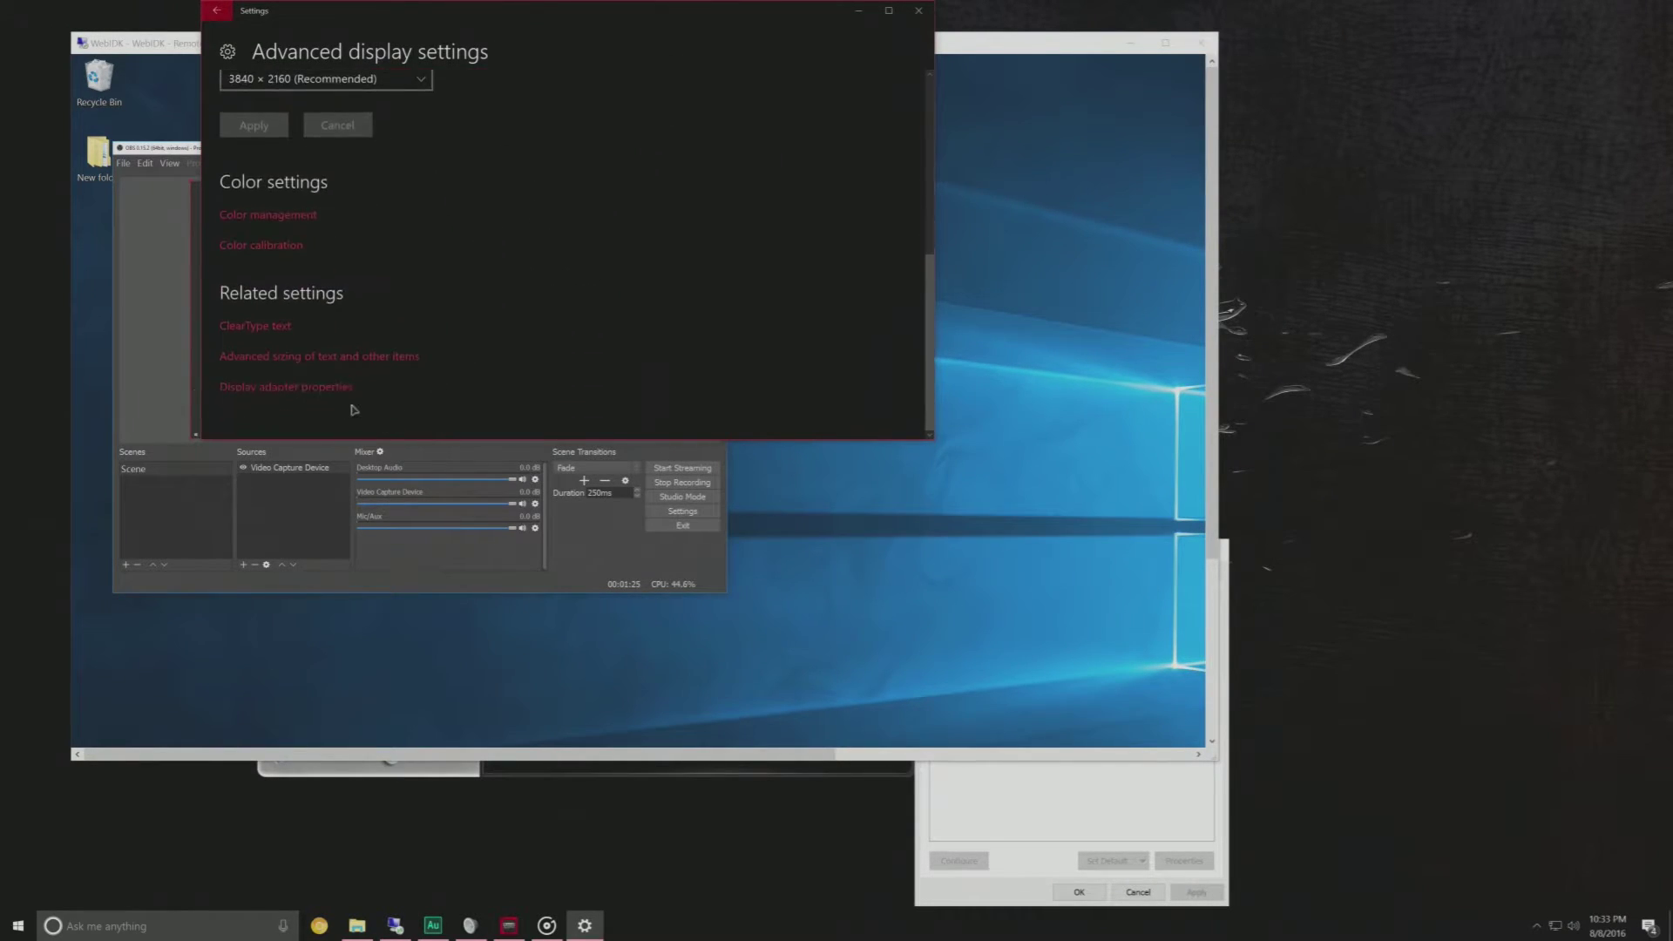
pyautogui.click(298, 388)
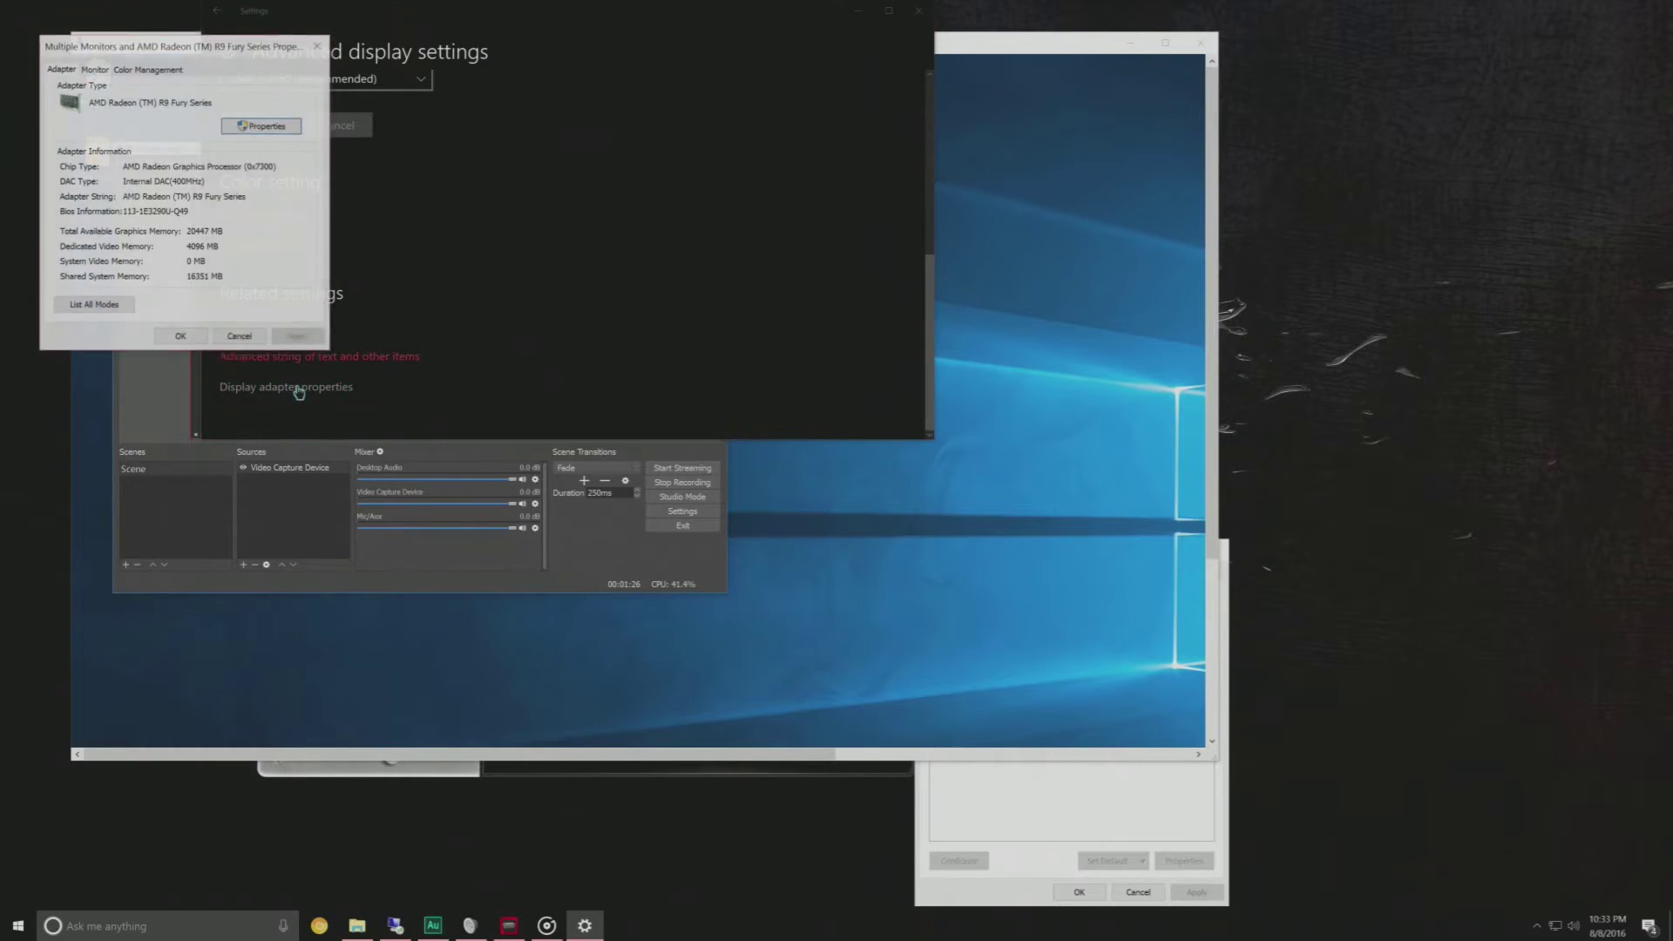
pyautogui.click(96, 305)
pyautogui.click(185, 337)
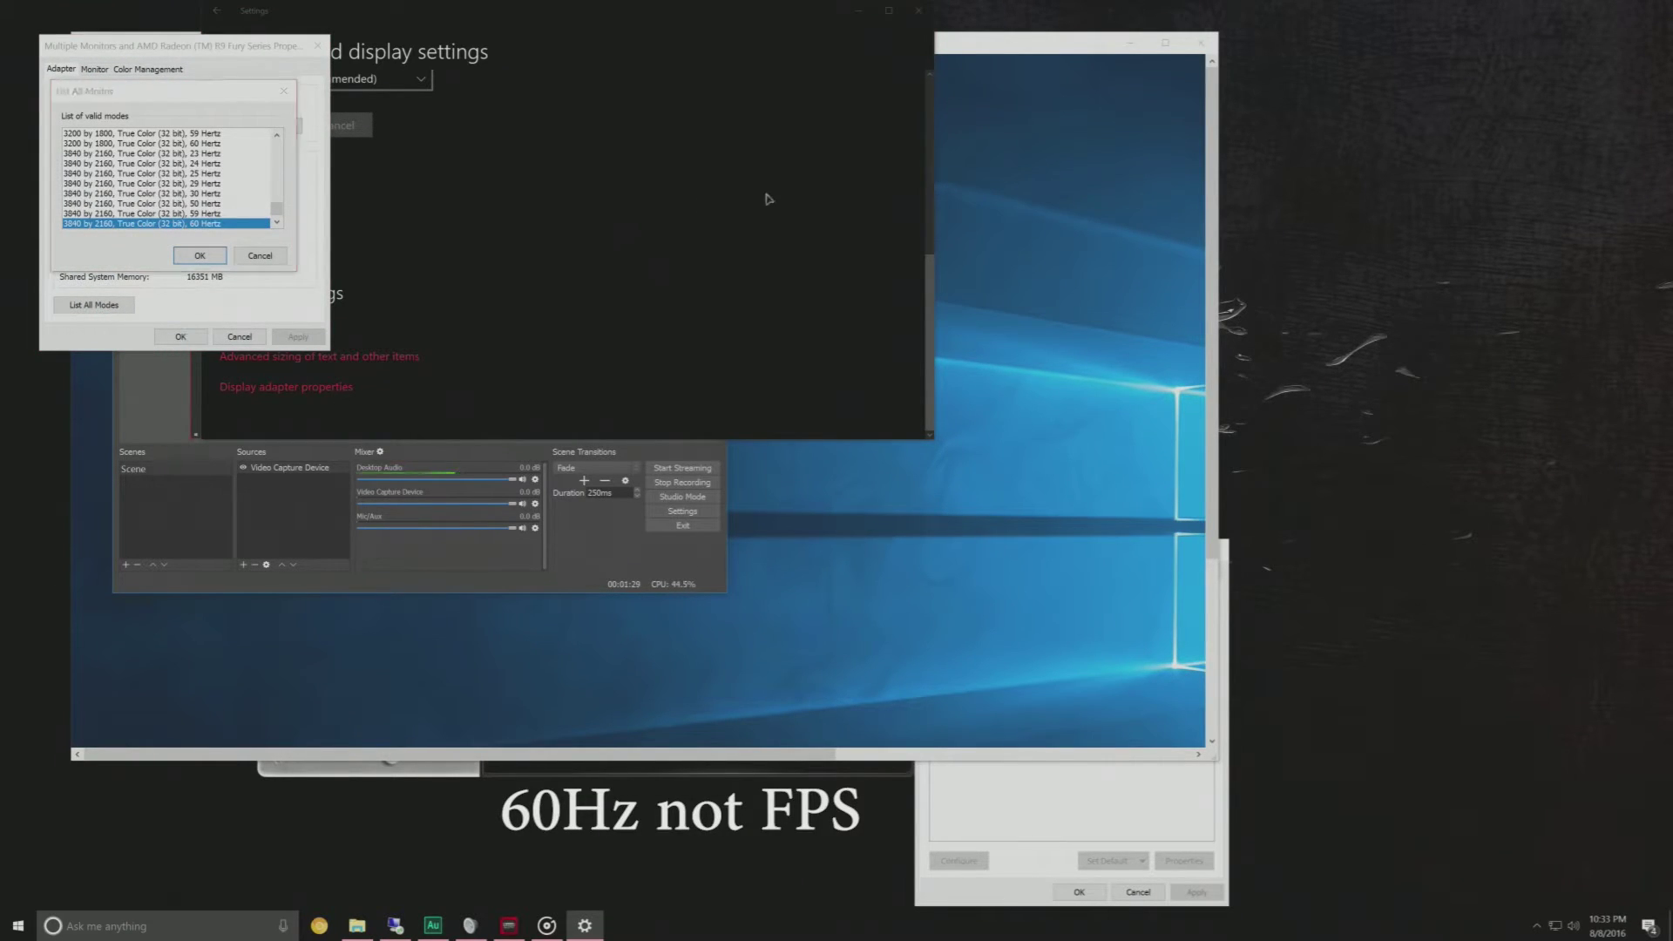
pyautogui.press('Return')
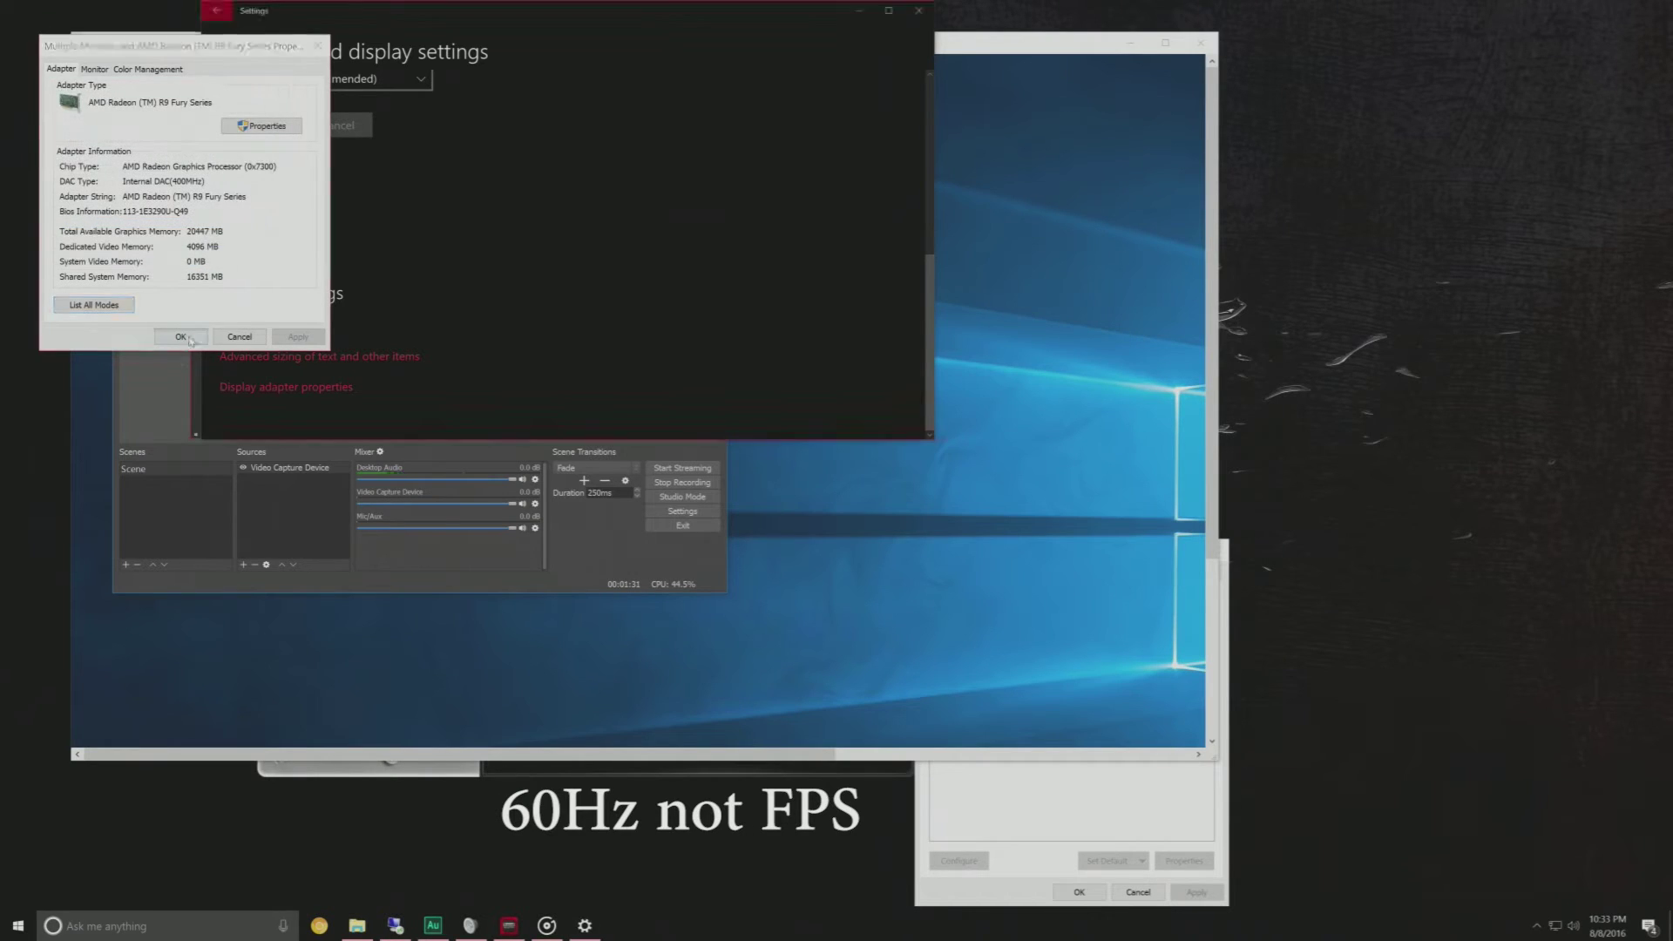
pyautogui.click(181, 337)
# - Close the Windows display settings window
pyautogui.click(919, 11)
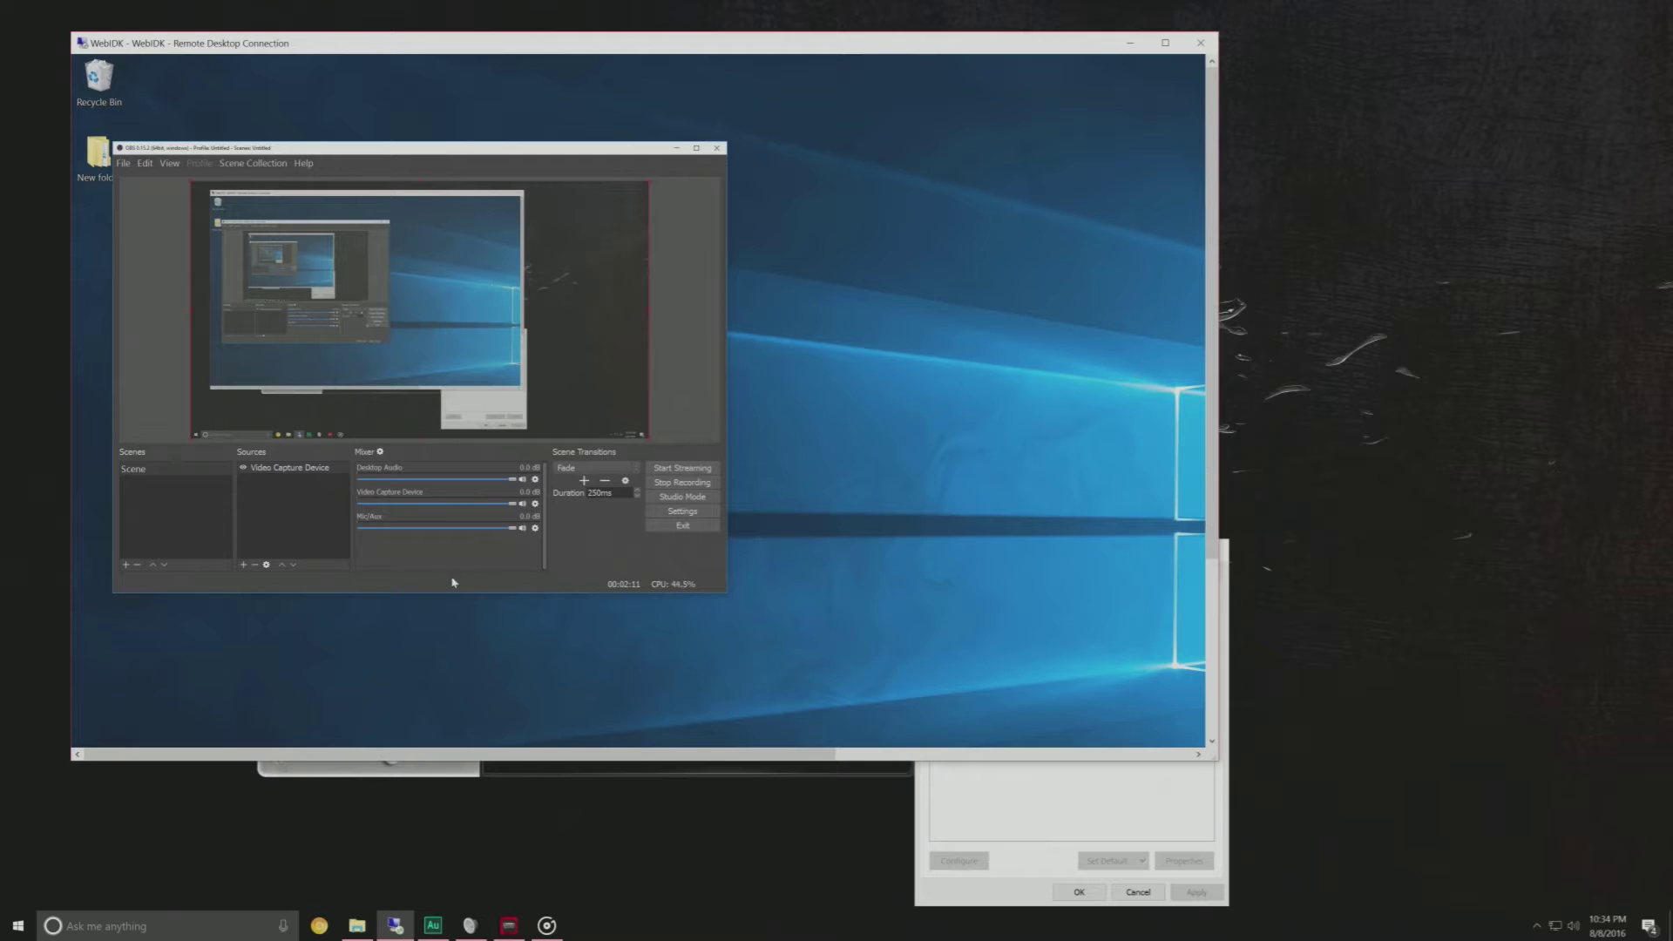
# - Set the Video Capture Device's Audio Output Mode to Output desktop audio (WaveOut)
pyautogui.rightClick(251, 471)
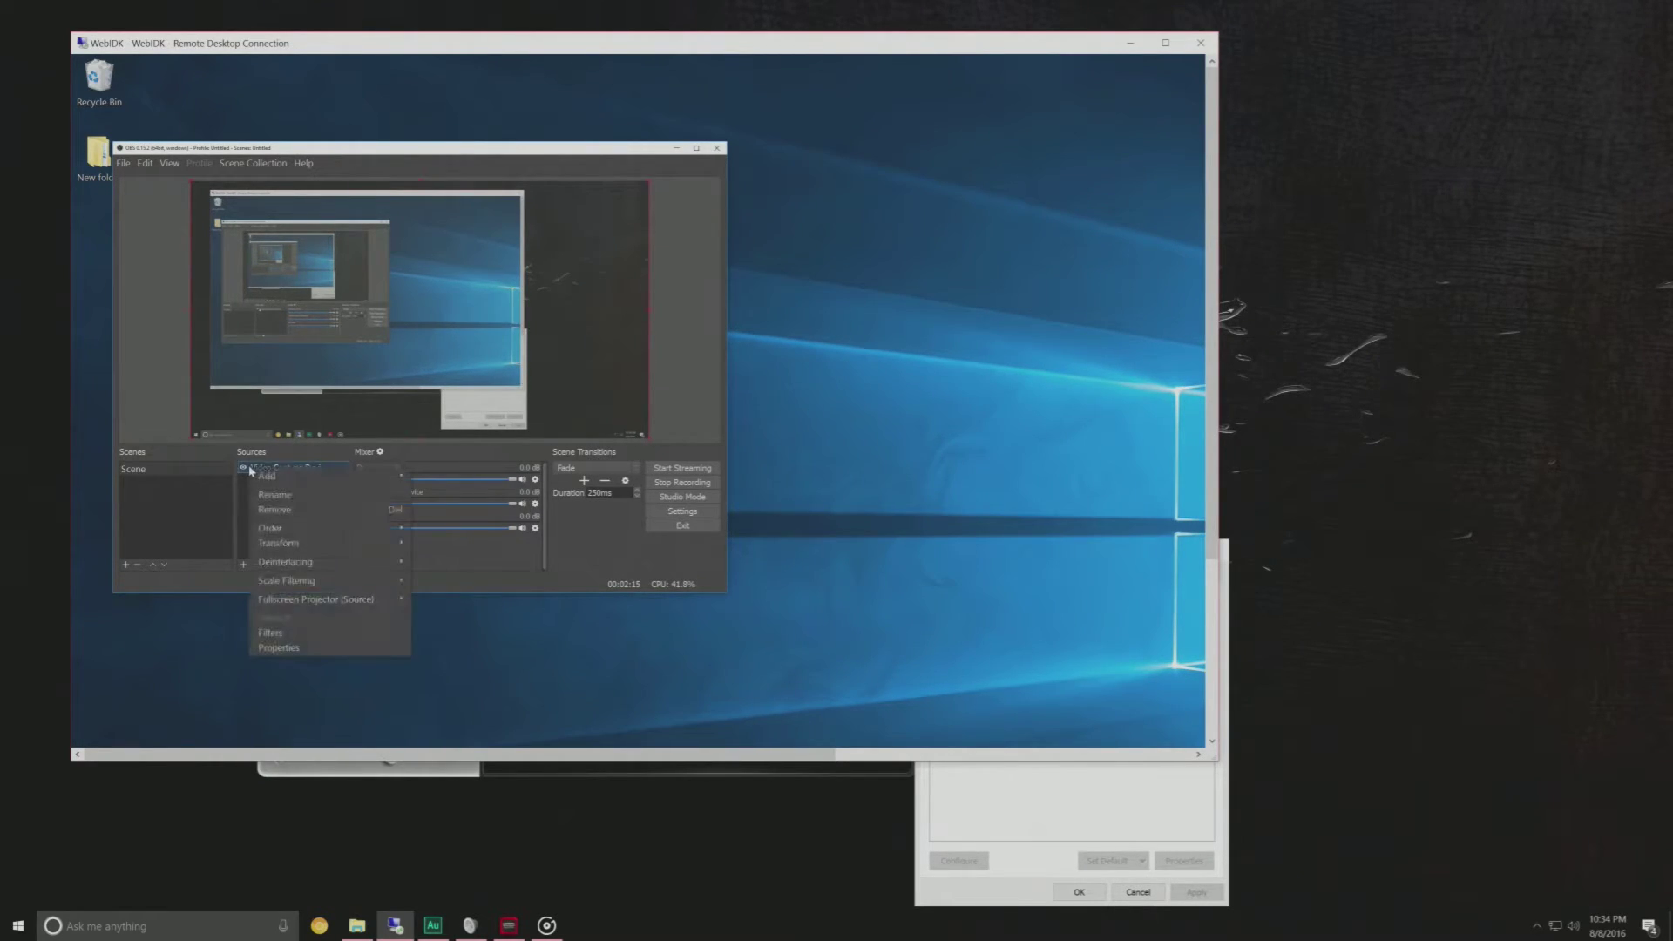
pyautogui.click(298, 648)
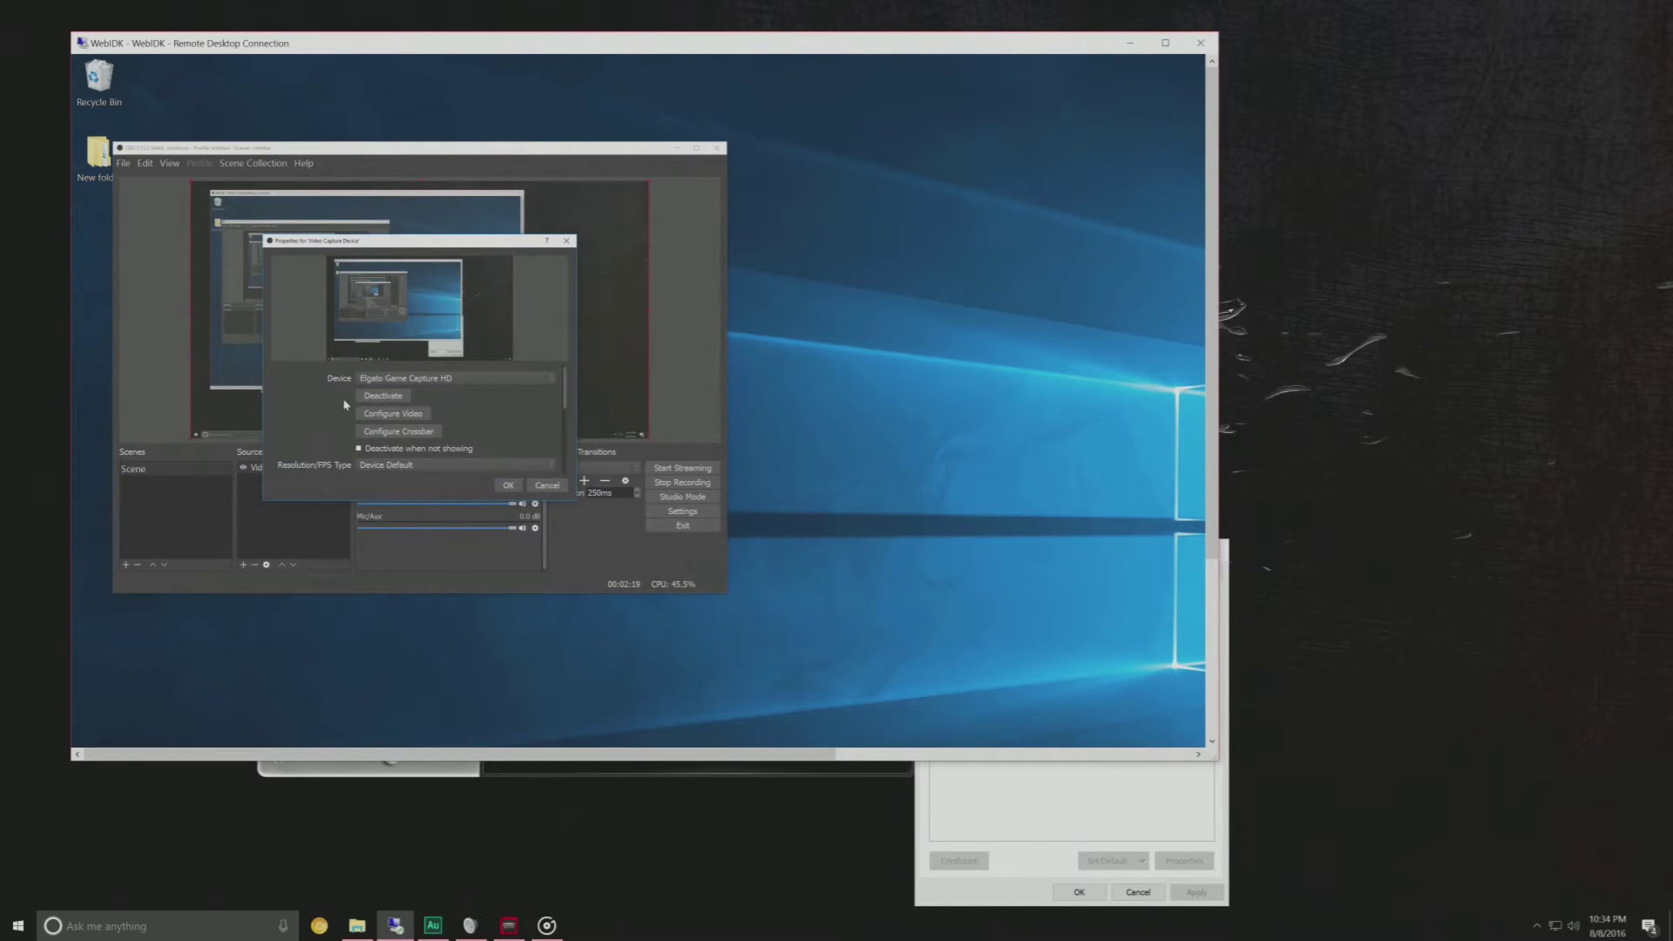
pyautogui.scroll(-5, 306, 404)
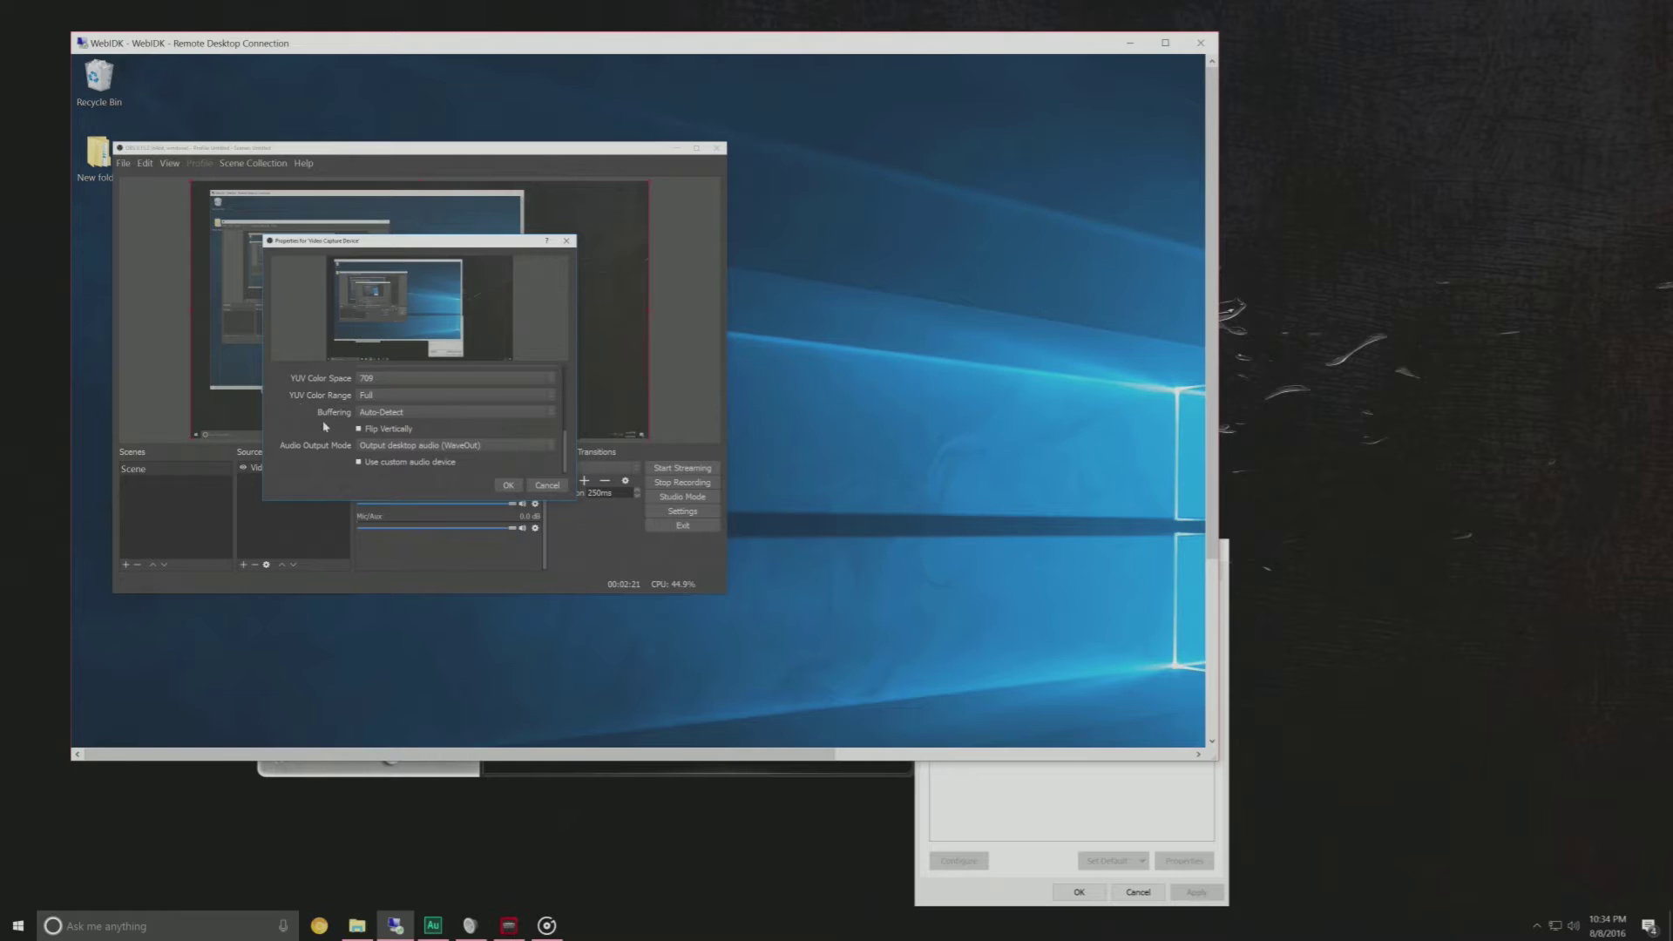
pyautogui.scroll(5, 323, 426)
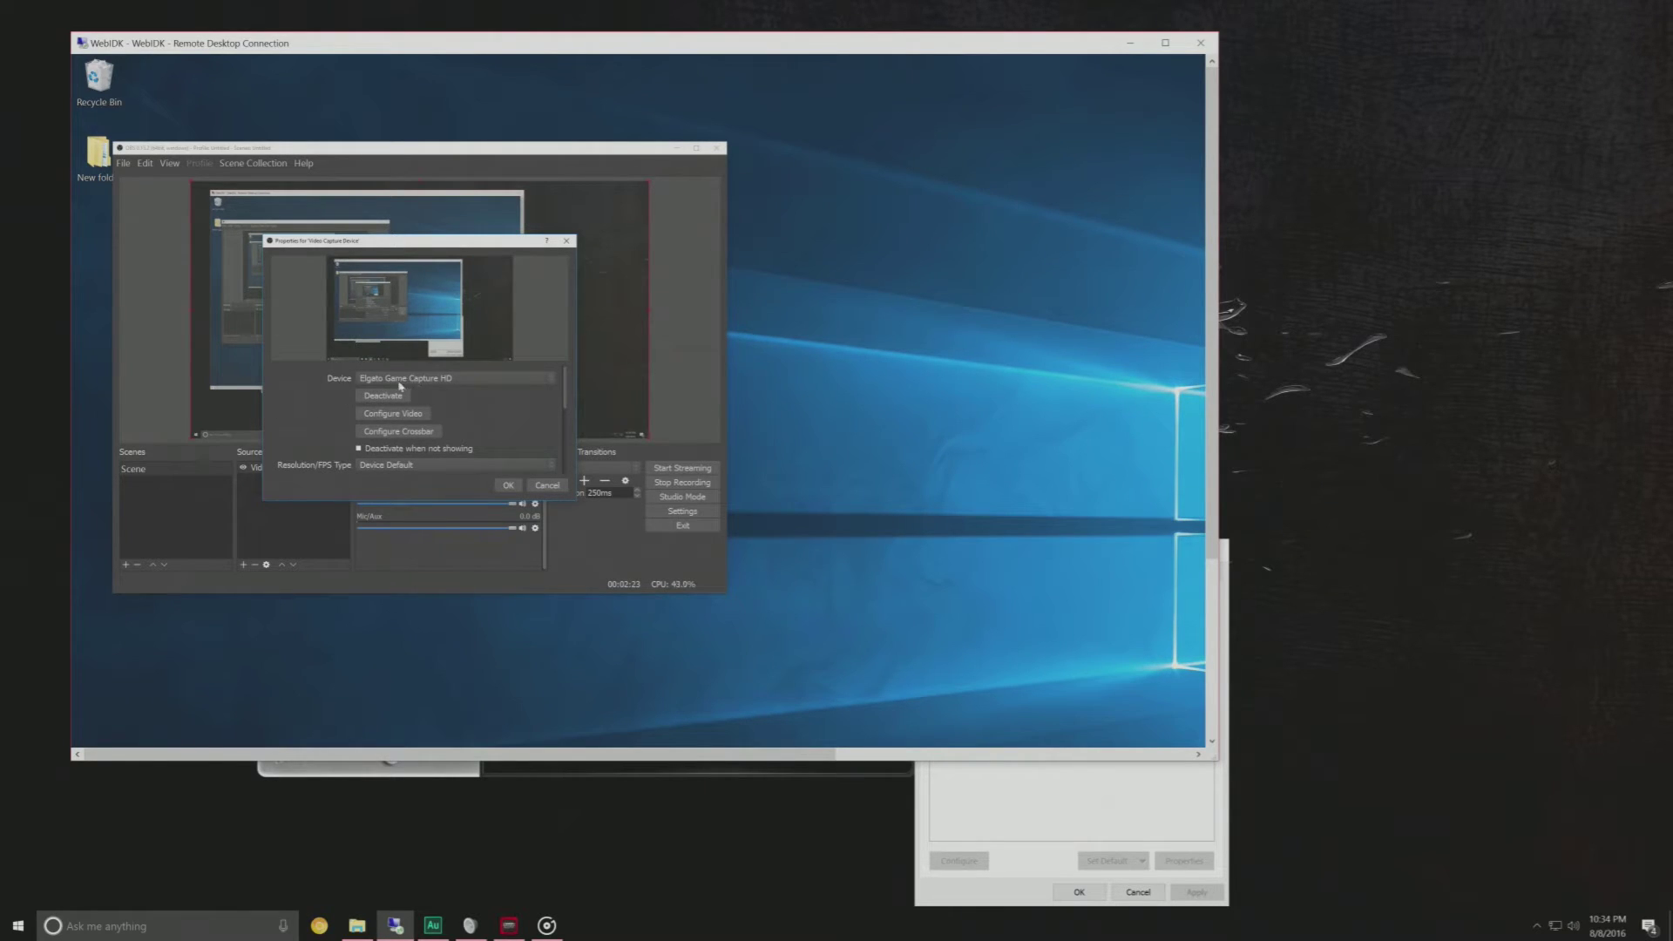
pyautogui.scroll(-5, 302, 405)
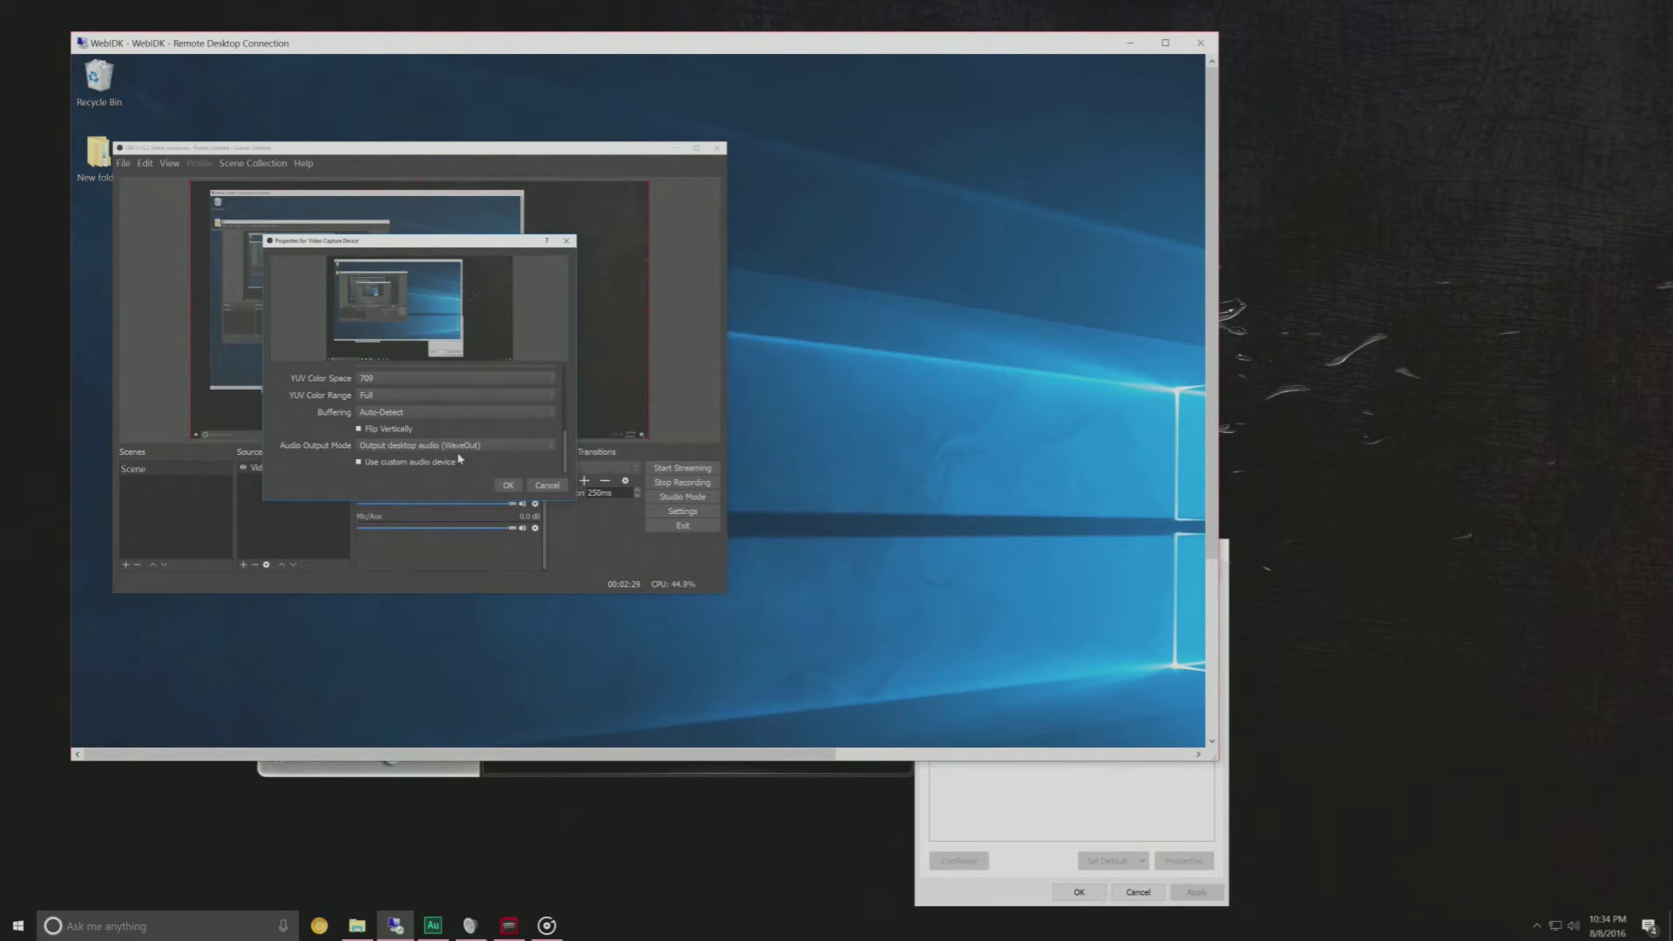
pyautogui.click(490, 447)
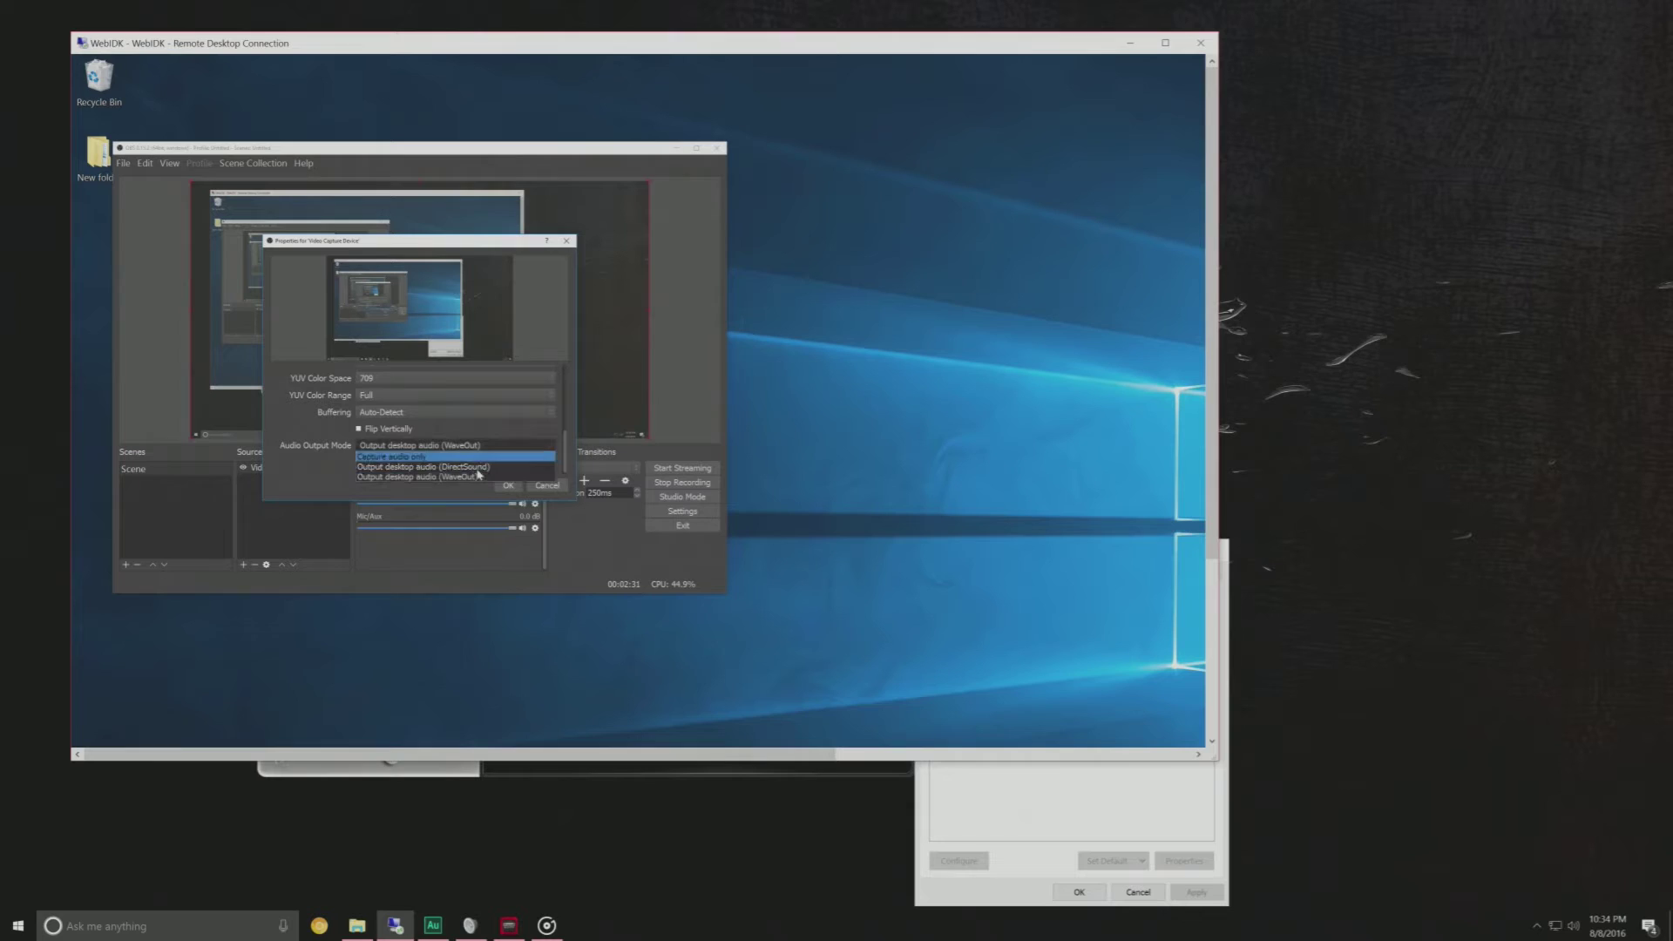
pyautogui.click(477, 480)
pyautogui.click(508, 485)
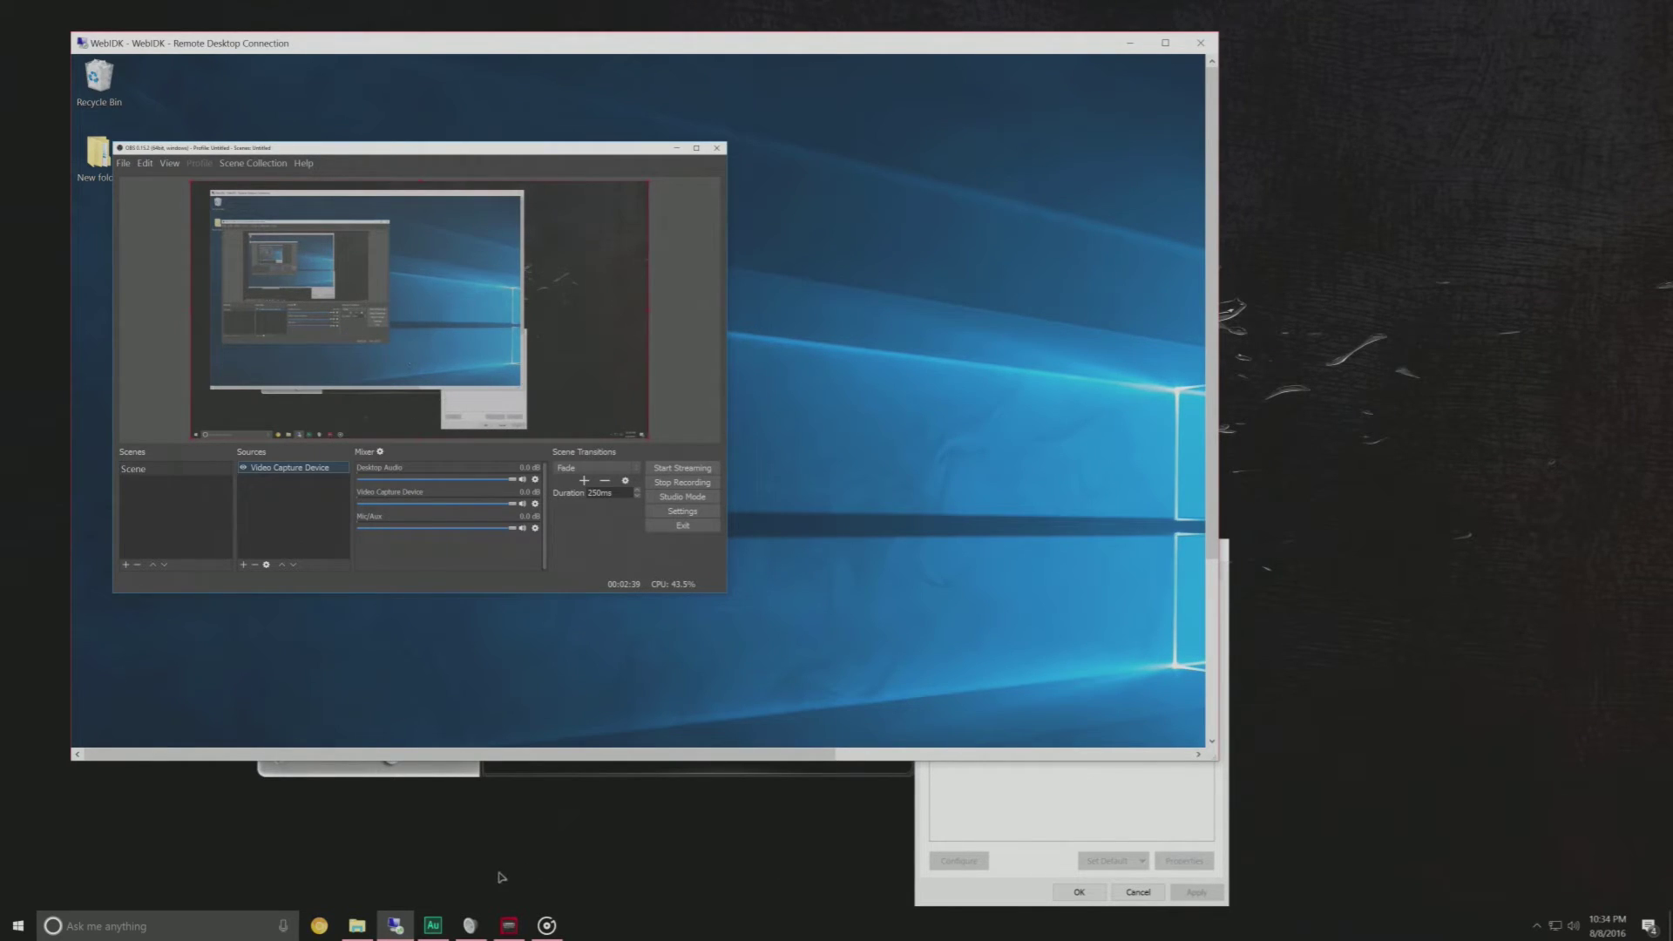
# - Play Ka$cade in Groove Music with the Sound dialog's Recording devices list visible
pyautogui.click(510, 928)
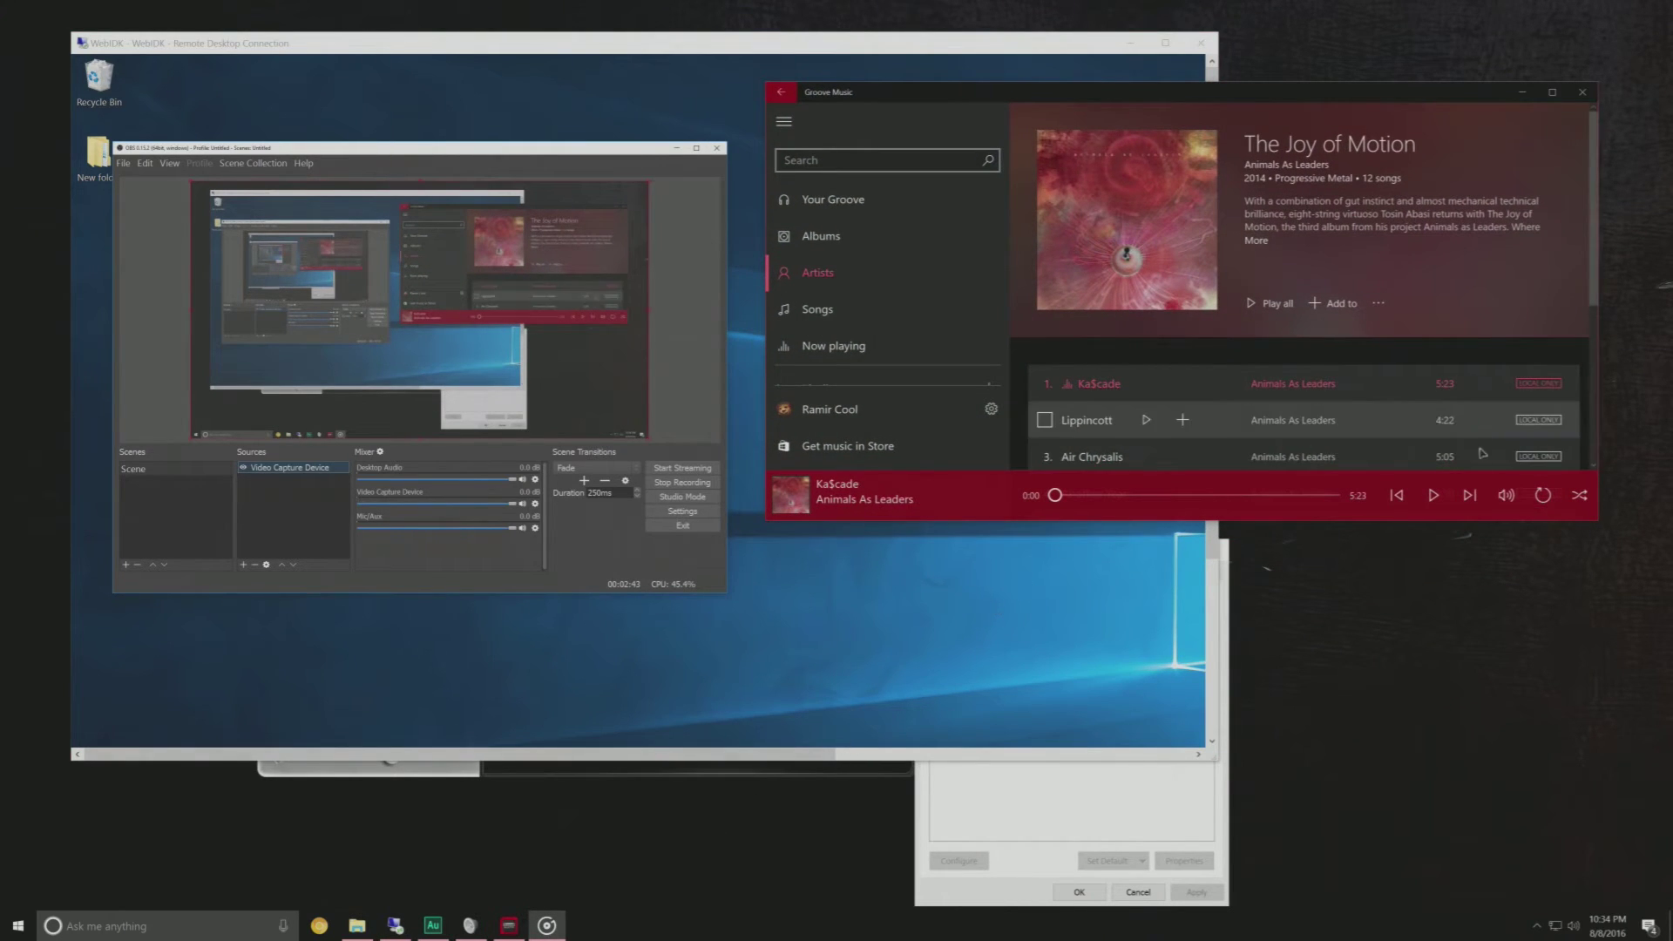
pyautogui.click(1128, 790)
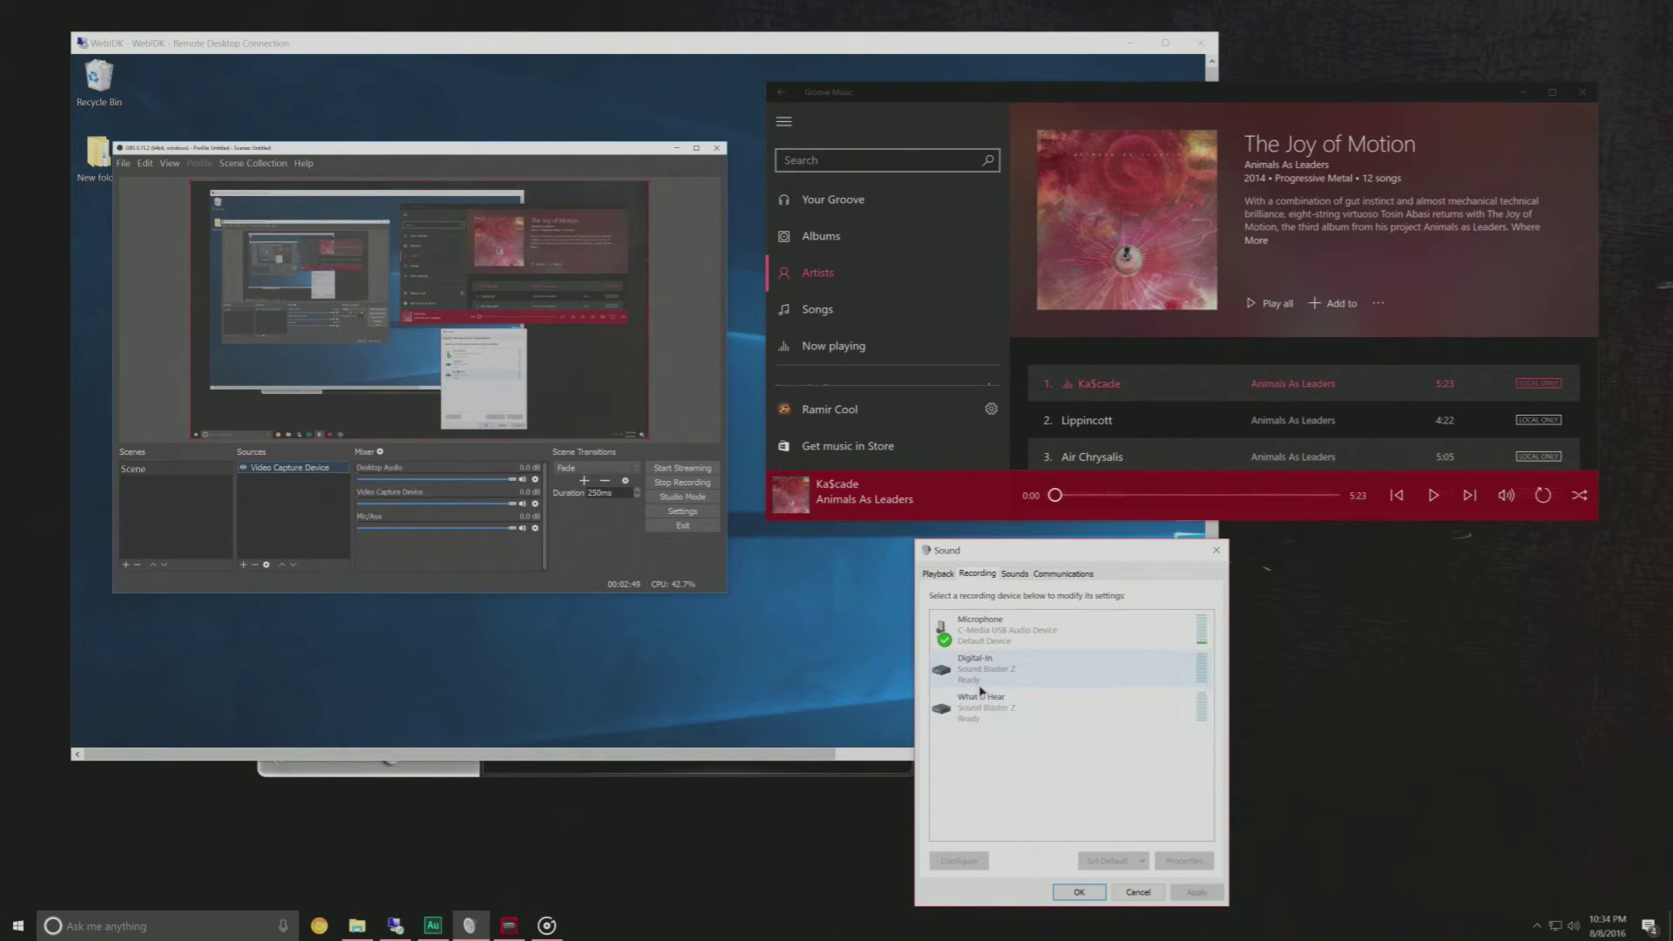
pyautogui.click(1432, 496)
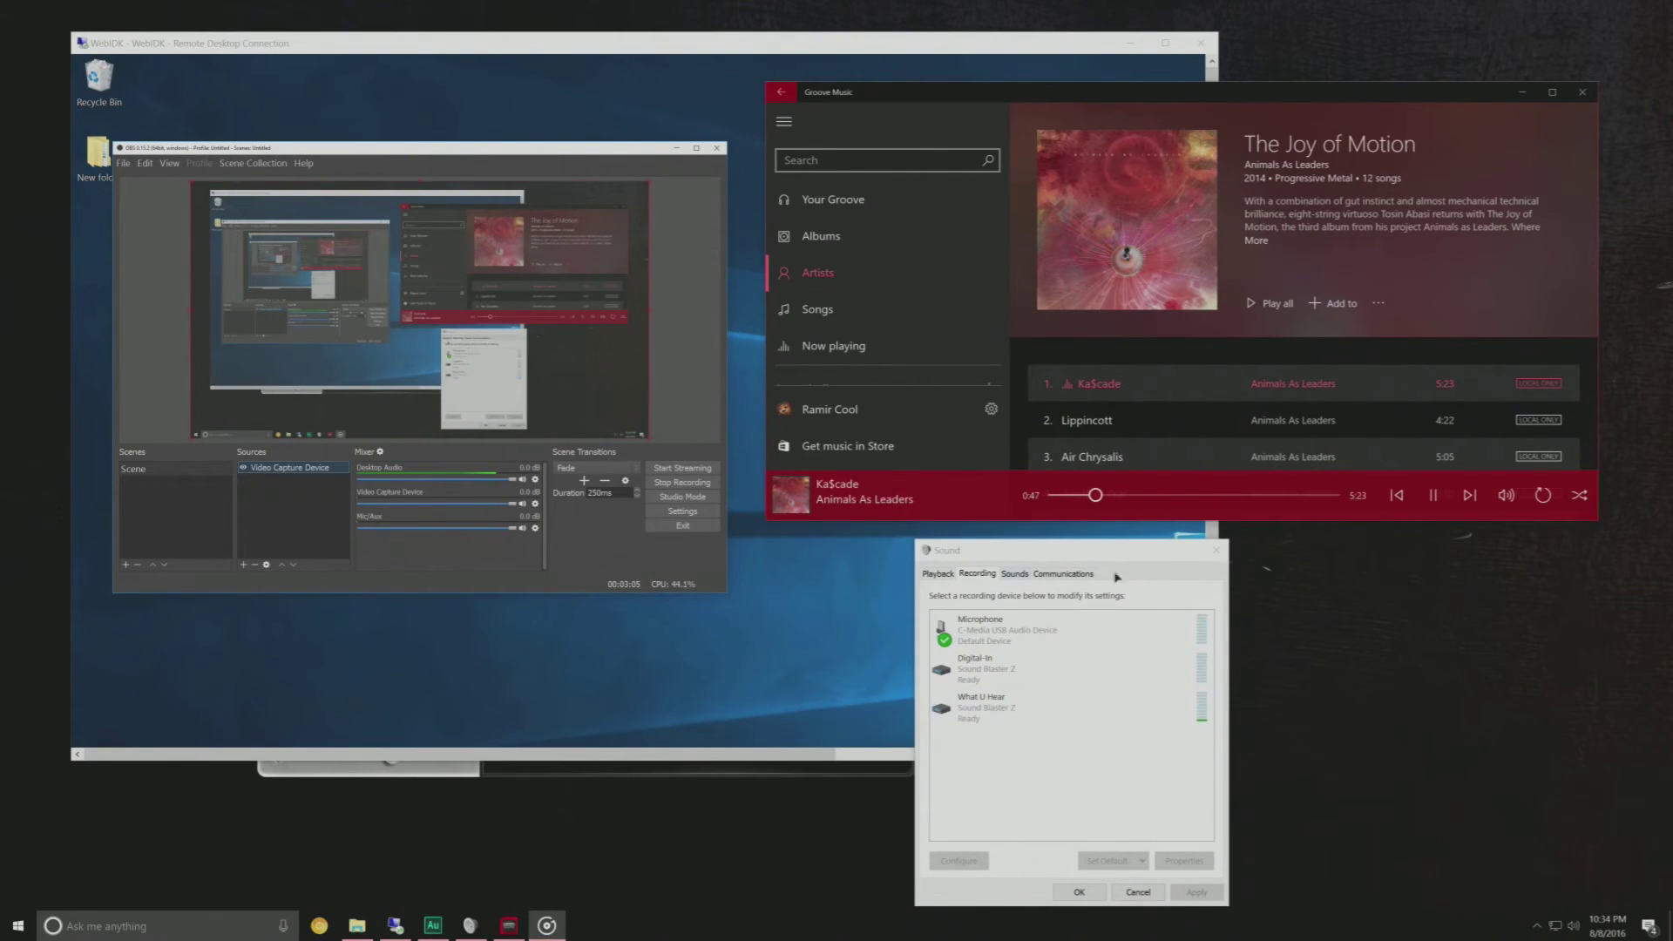
# - Pause Groove Music and enable Listen to this device for Sound Blaster's Digital-In input
pyautogui.click(1433, 496)
pyautogui.click(512, 929)
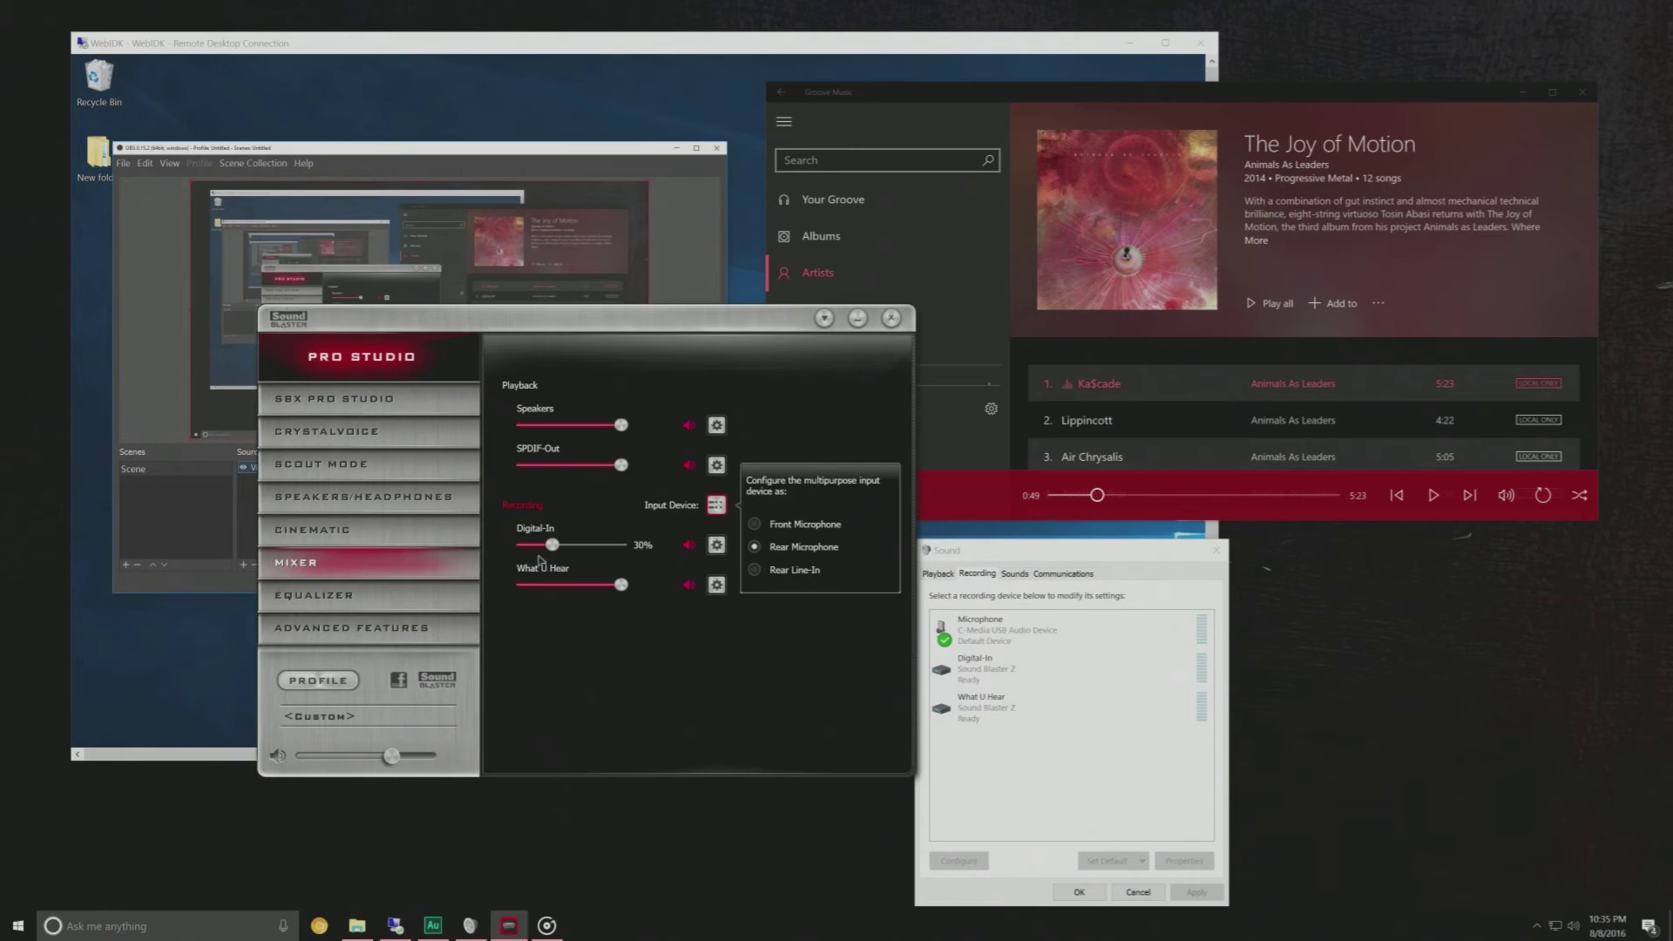
pyautogui.click(717, 546)
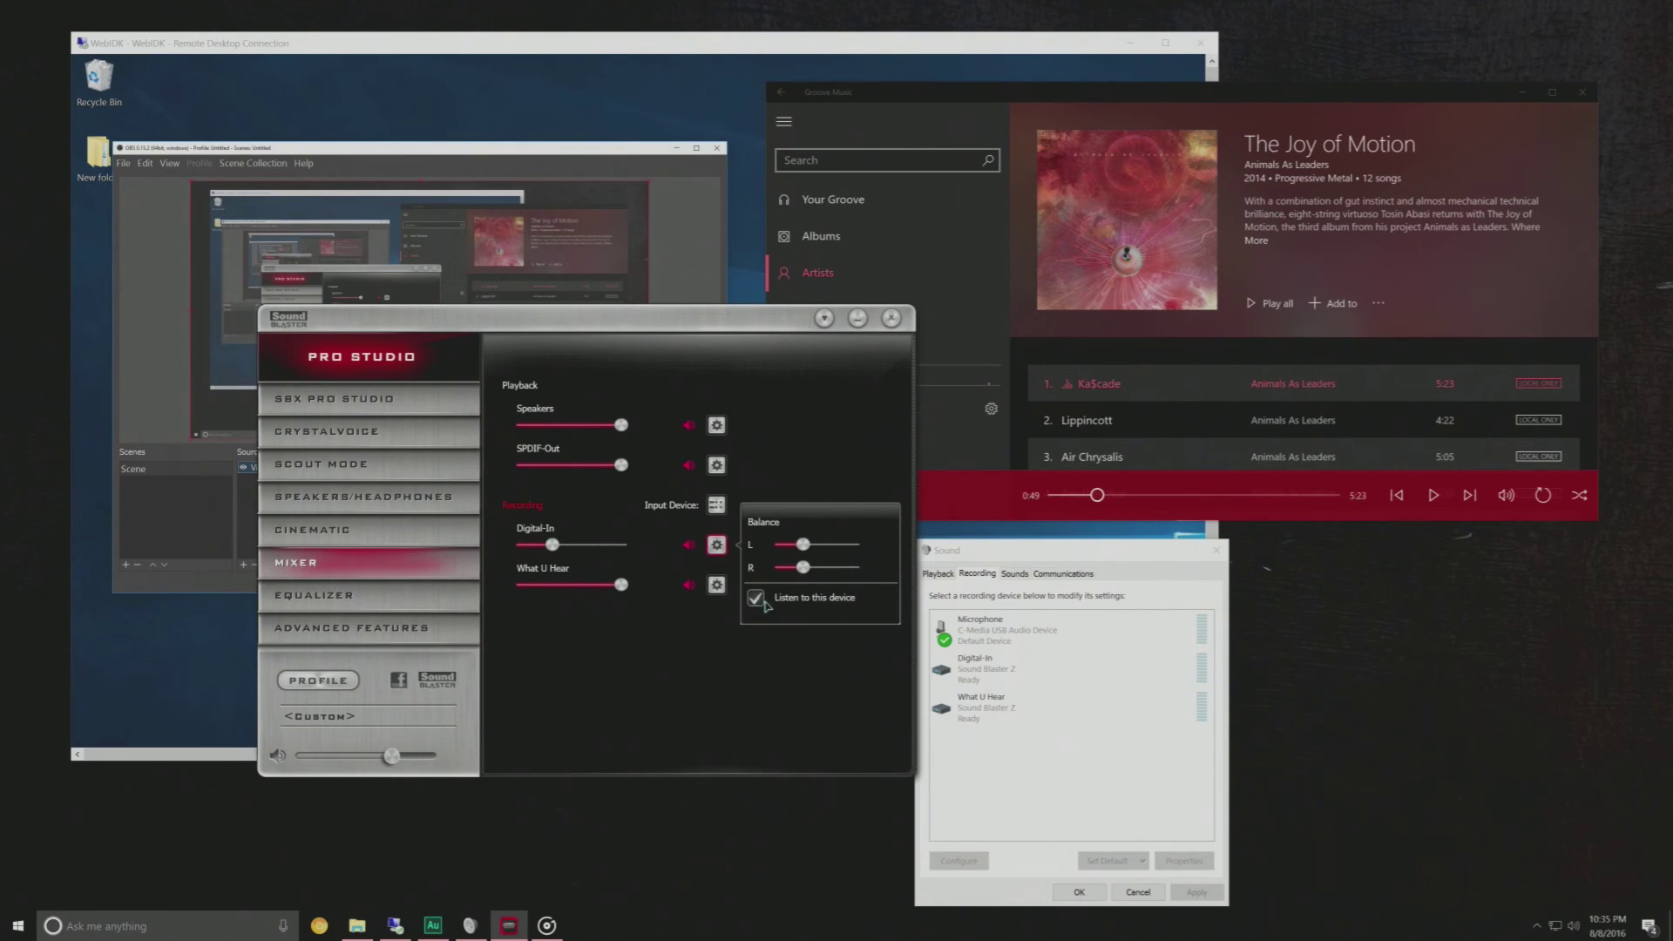
pyautogui.click(892, 318)
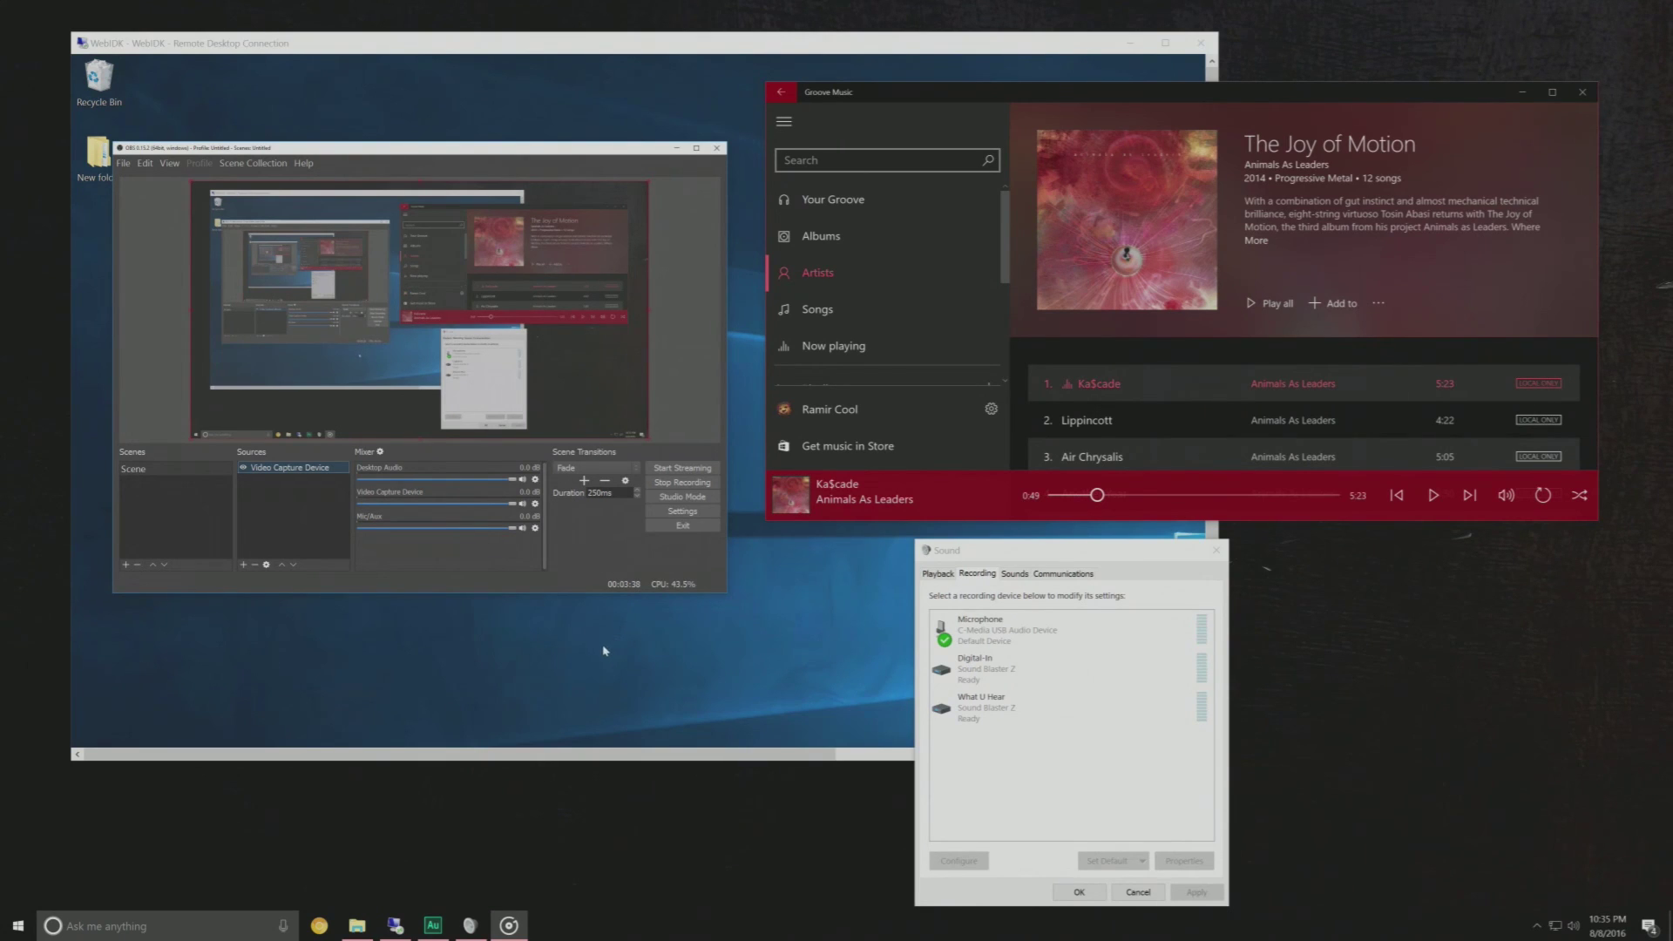